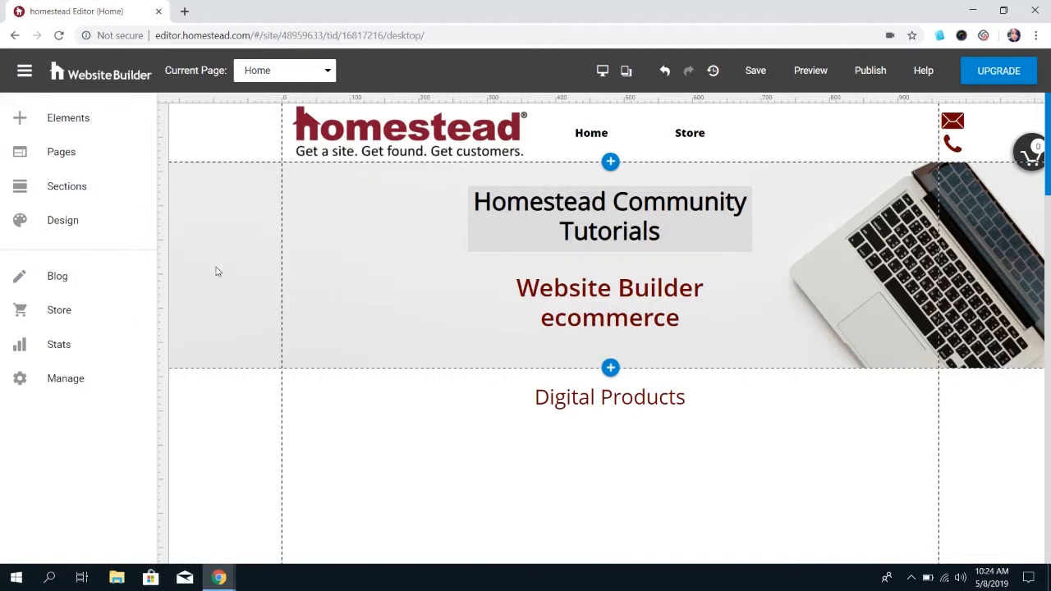
Open the store's product management and start a new product with the Digital product type
left_click(75, 316)
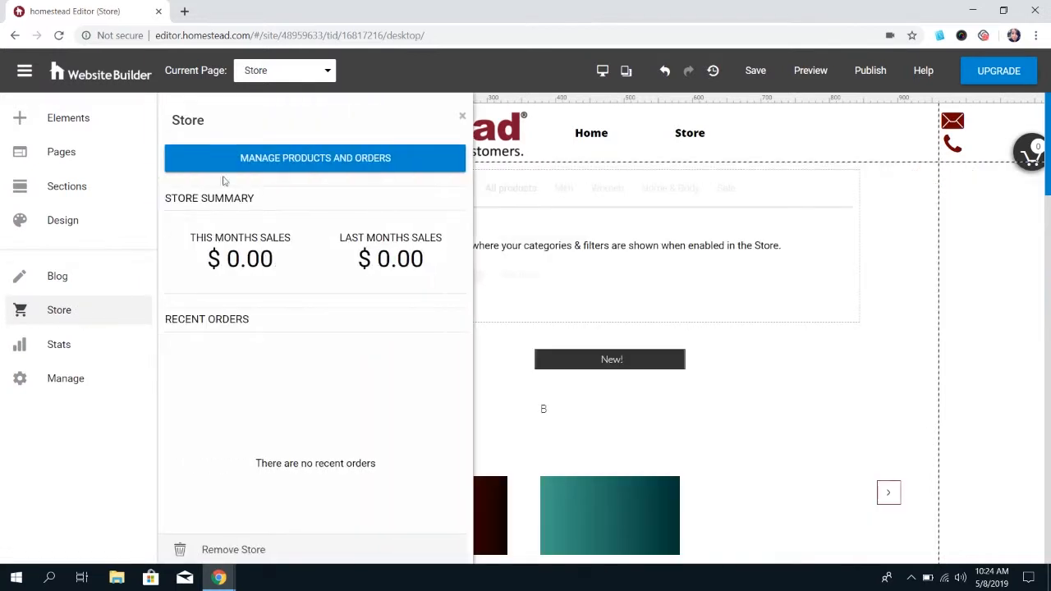
left_click(256, 163)
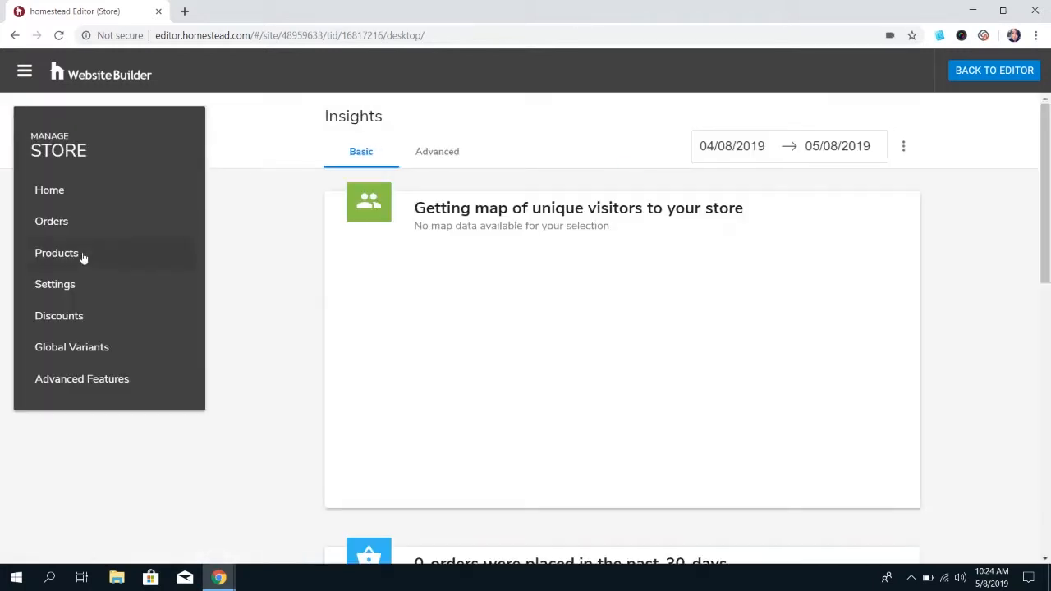
left_click(82, 256)
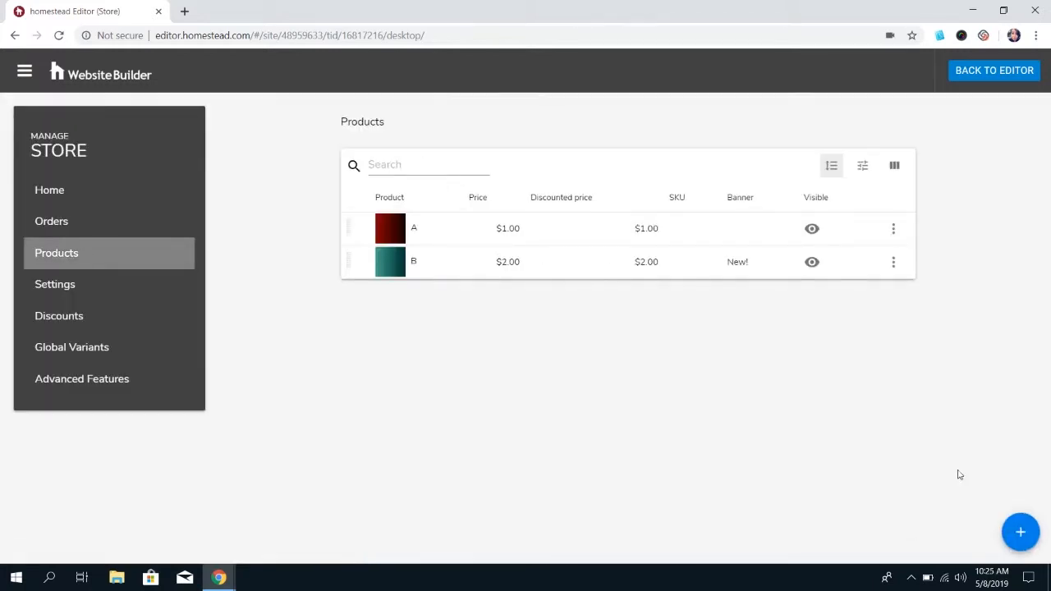
mouse_move(1017, 536)
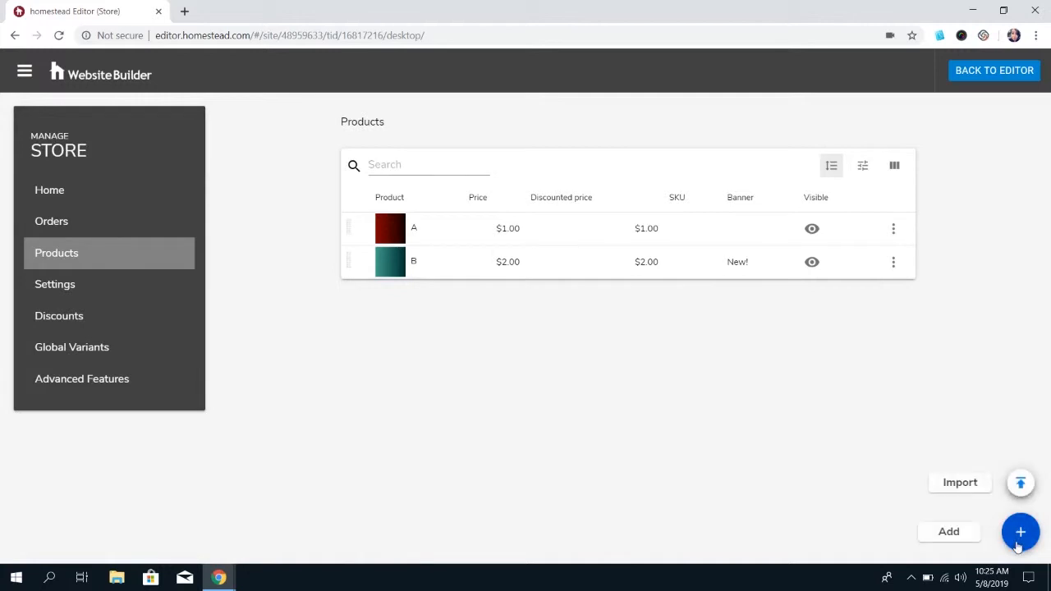
left_click(1020, 534)
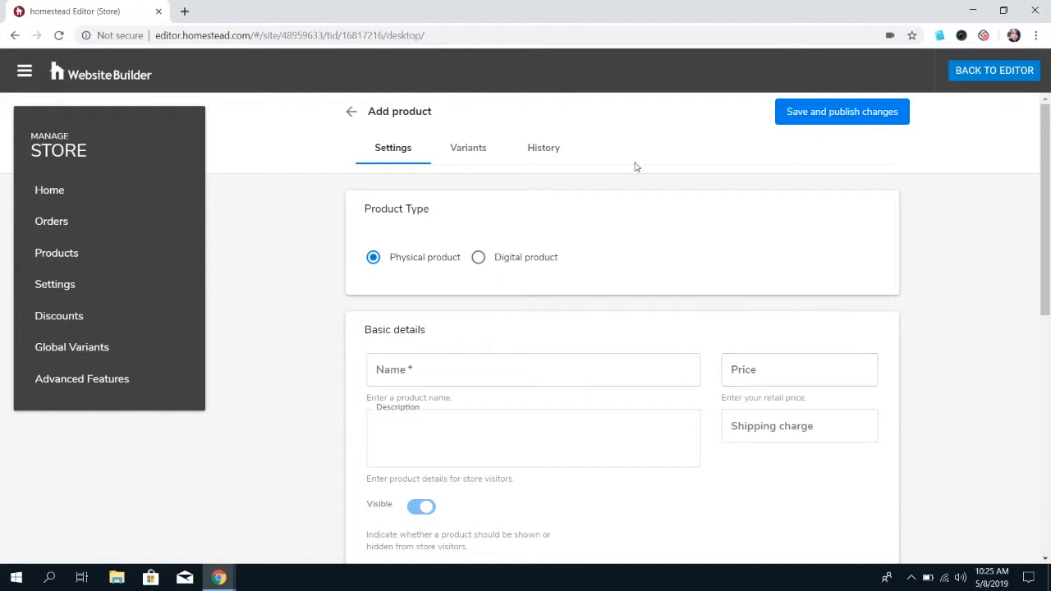
left_click(479, 258)
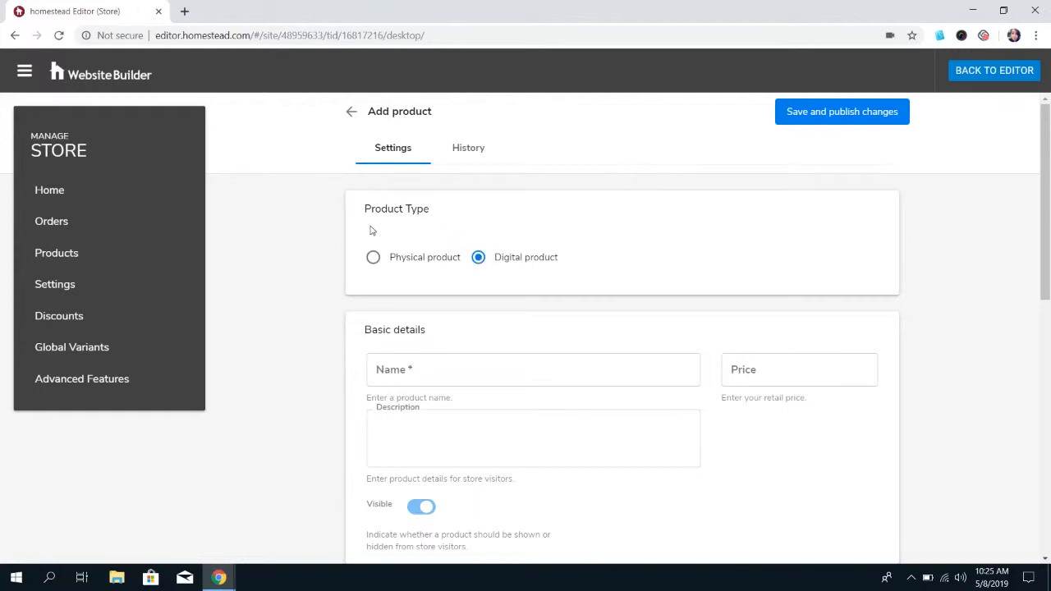
Fill in the digital product's basic details: name Test, price $2.00 and description Test
scroll(582, 244, "down", 1)
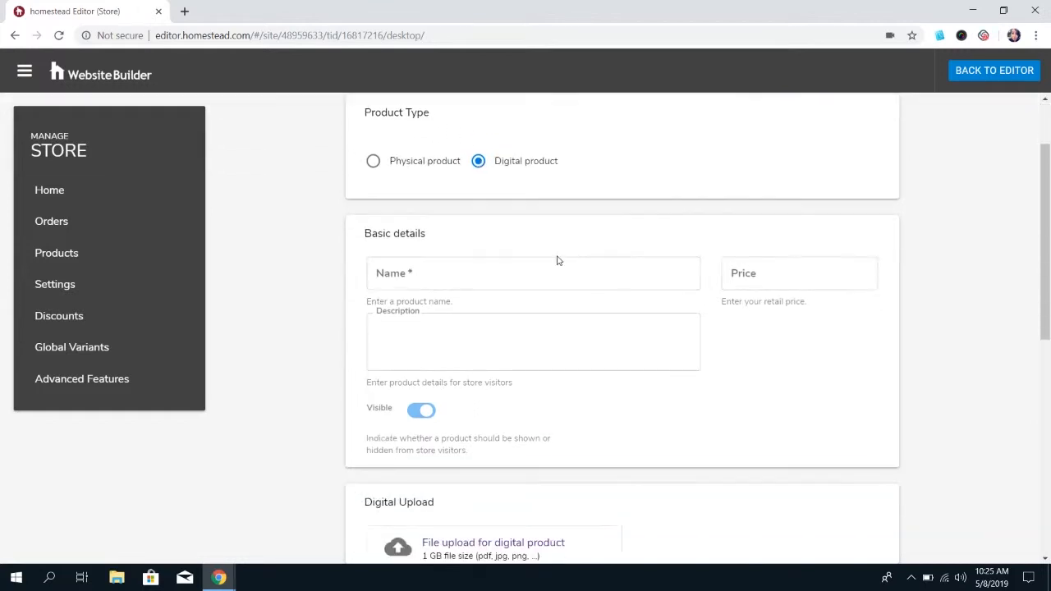
left_click(531, 274)
type("Test")
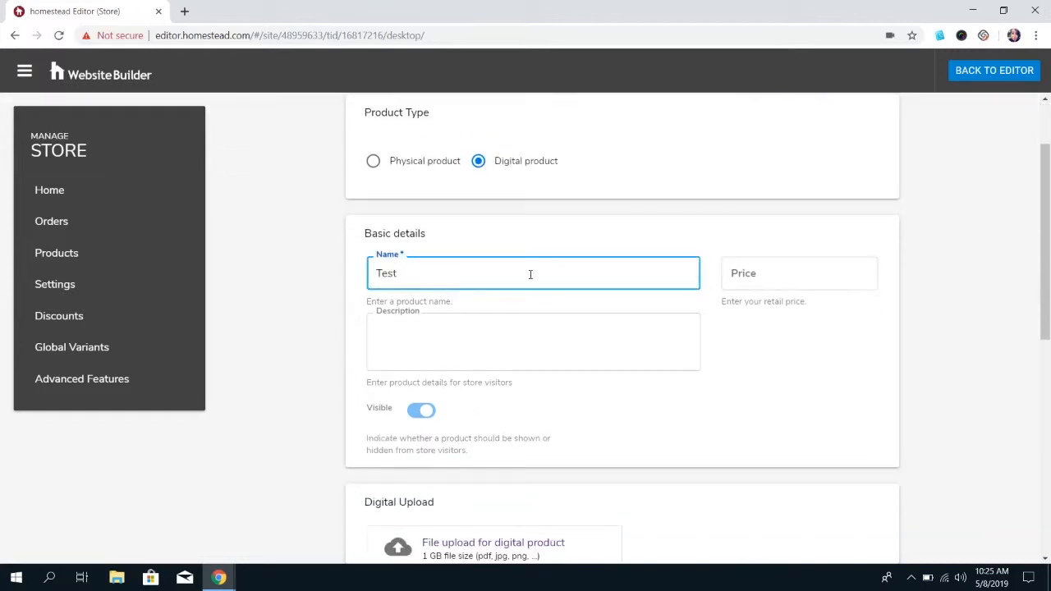
key("Tab")
type("$2.00")
key("Tab")
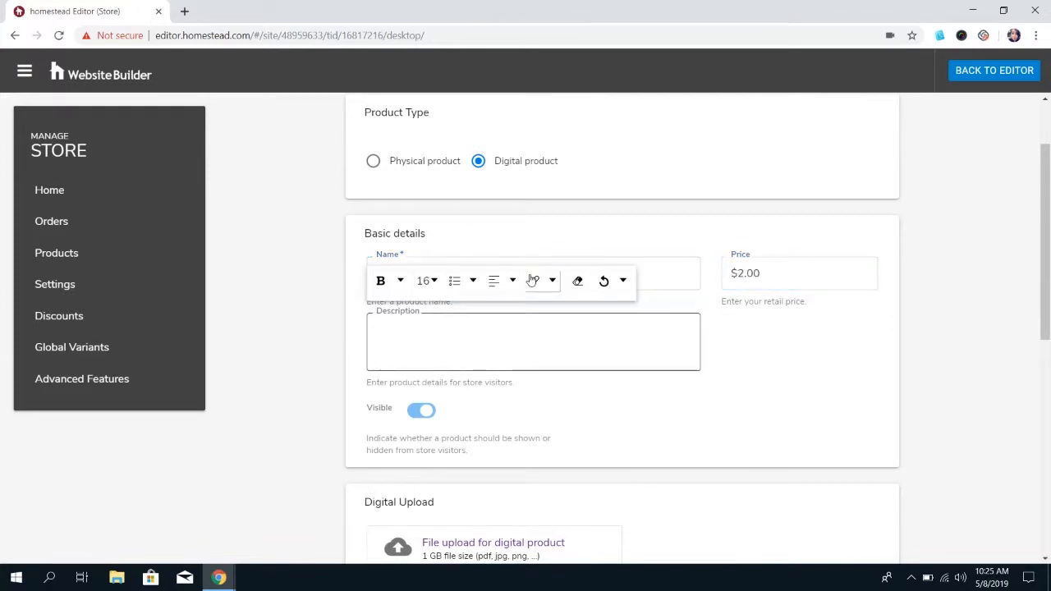
type("Test")
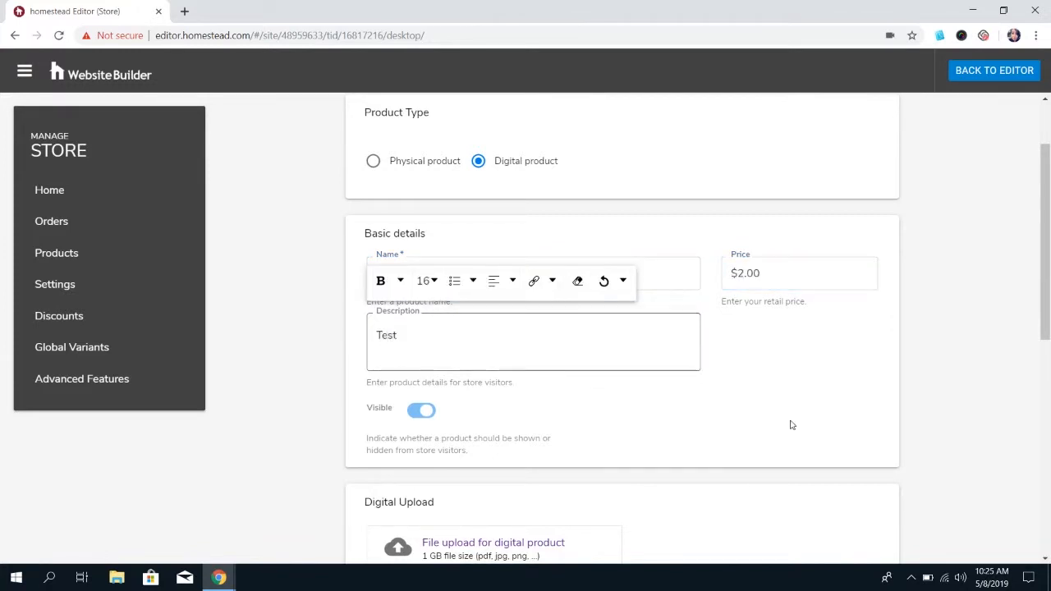
left_click(847, 444)
Upload Homestead circle logo.png from the Pictures folder as the product's downloadable file
scroll(847, 444, "down", 3)
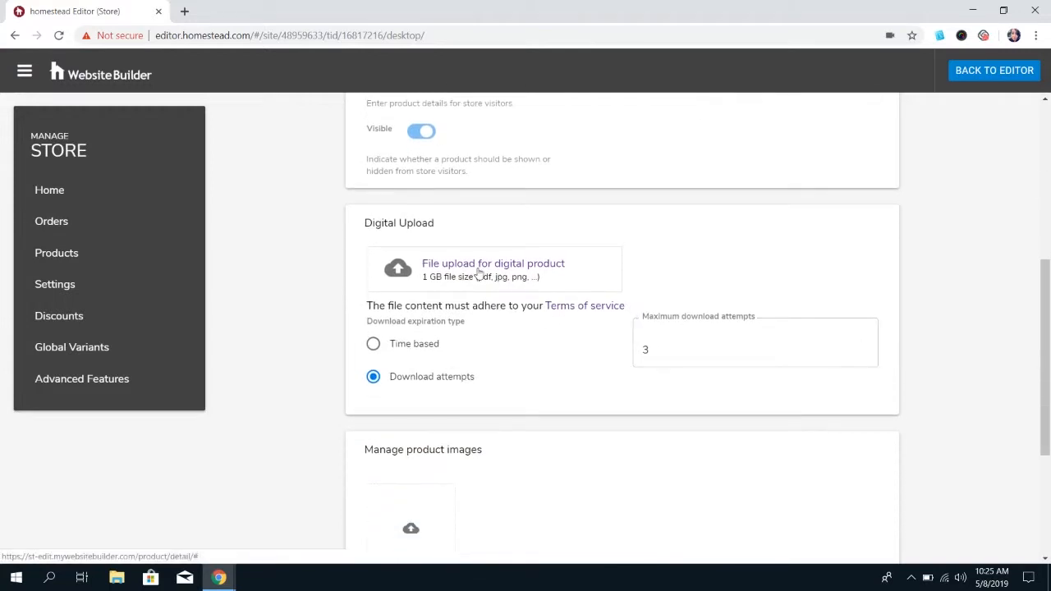
left_click(479, 273)
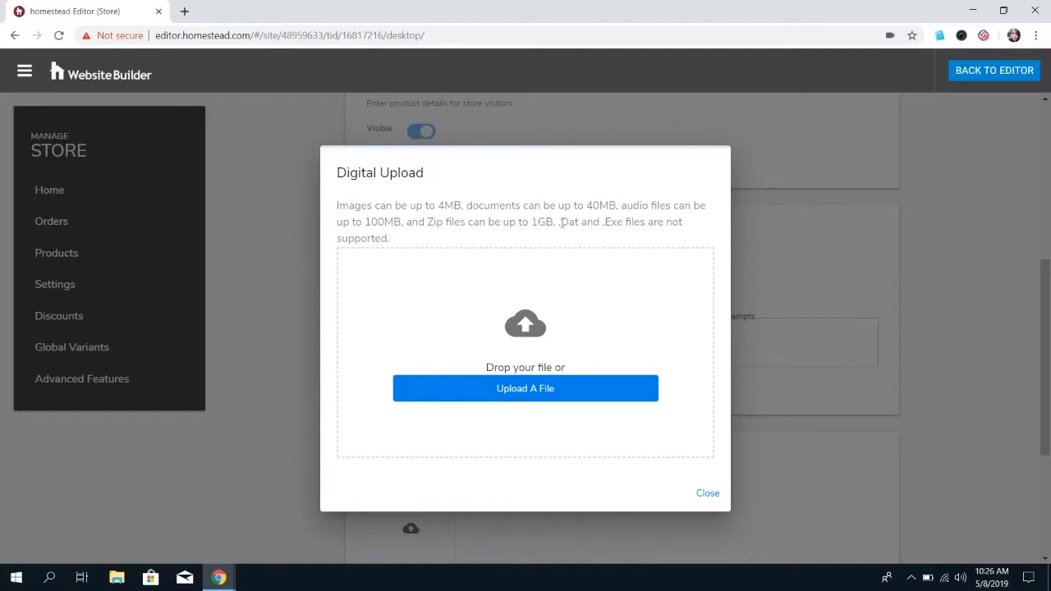
left_click_drag(560, 222, 627, 221)
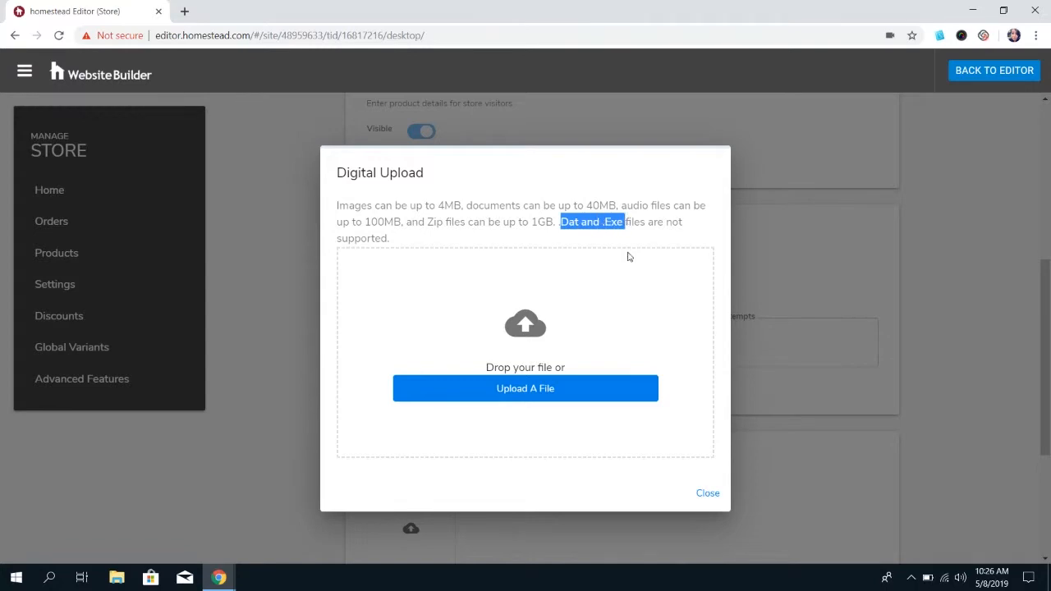
left_click(629, 255)
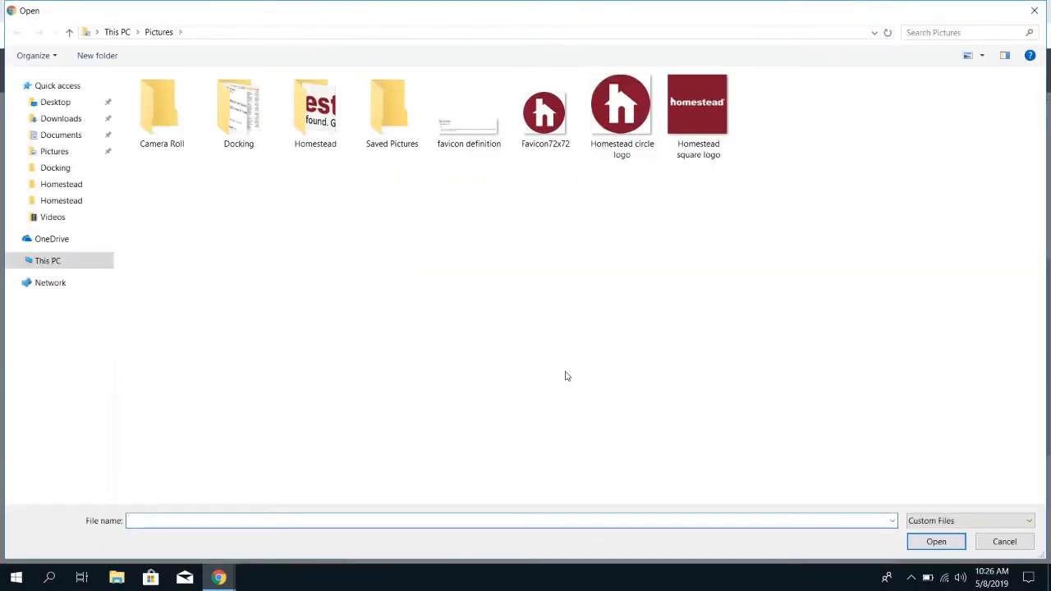
double_click(608, 138)
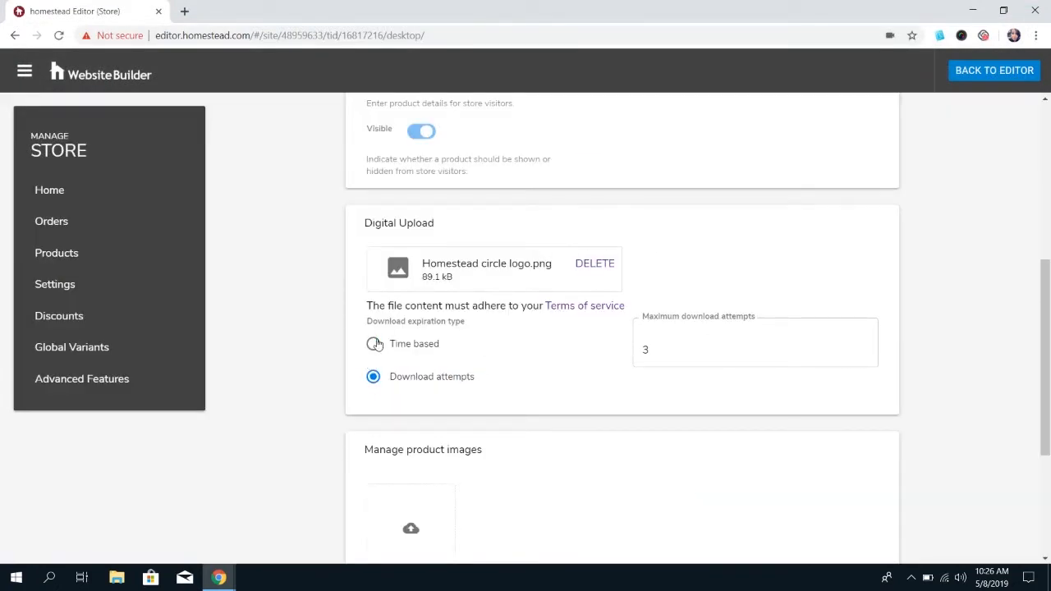
Try the Time based download expiration type and switch back to Download attempts
left_click(374, 345)
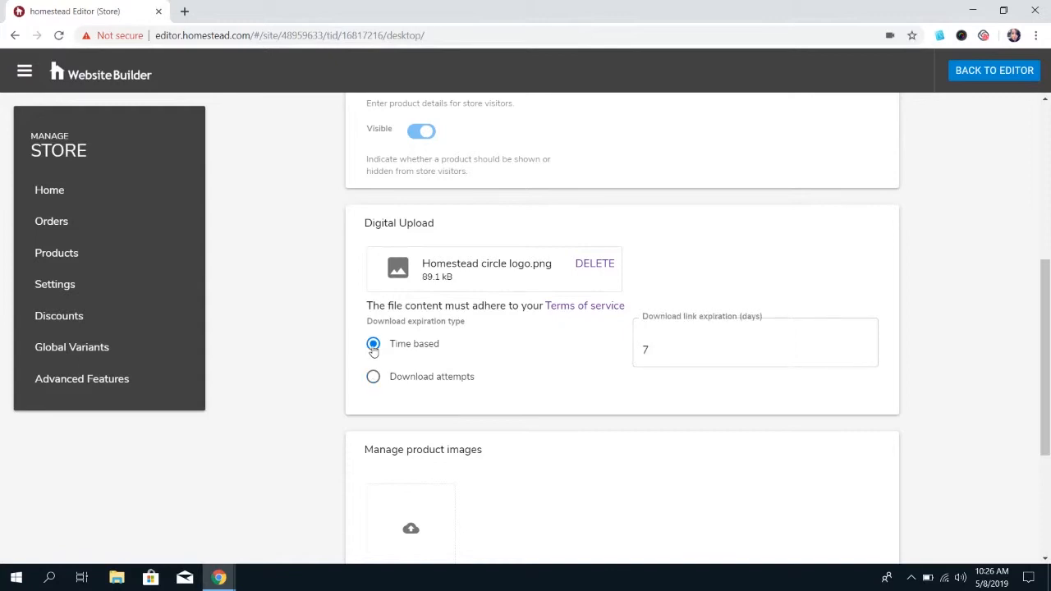
left_click(374, 378)
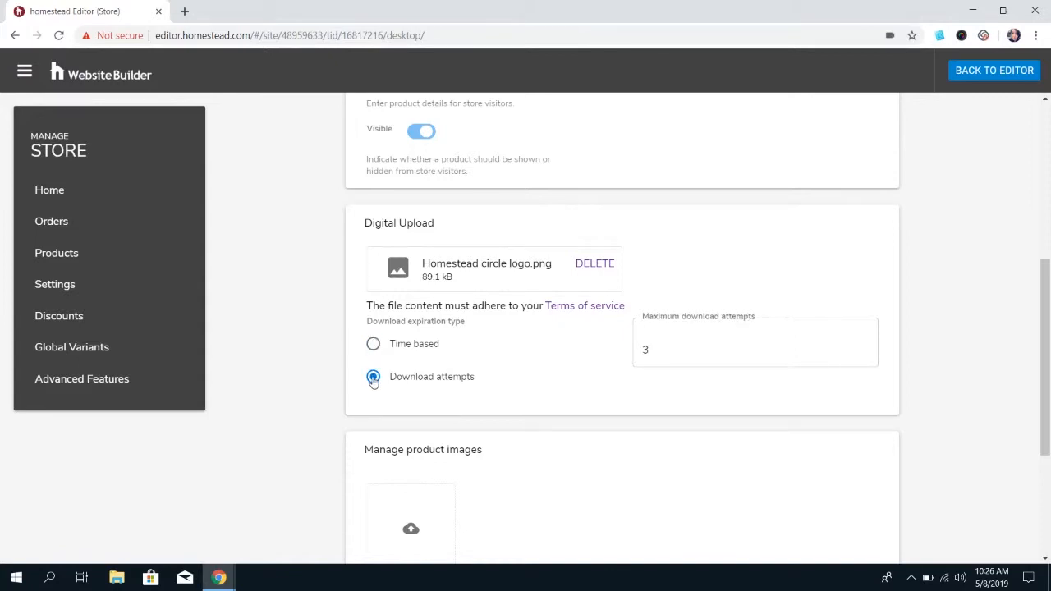
left_click(686, 343)
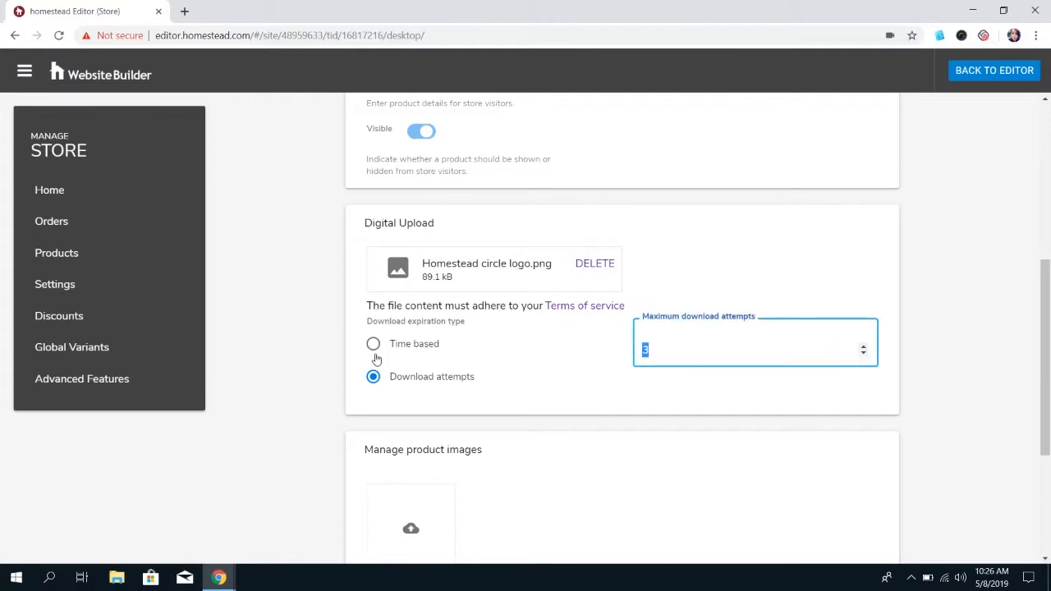
left_click(373, 344)
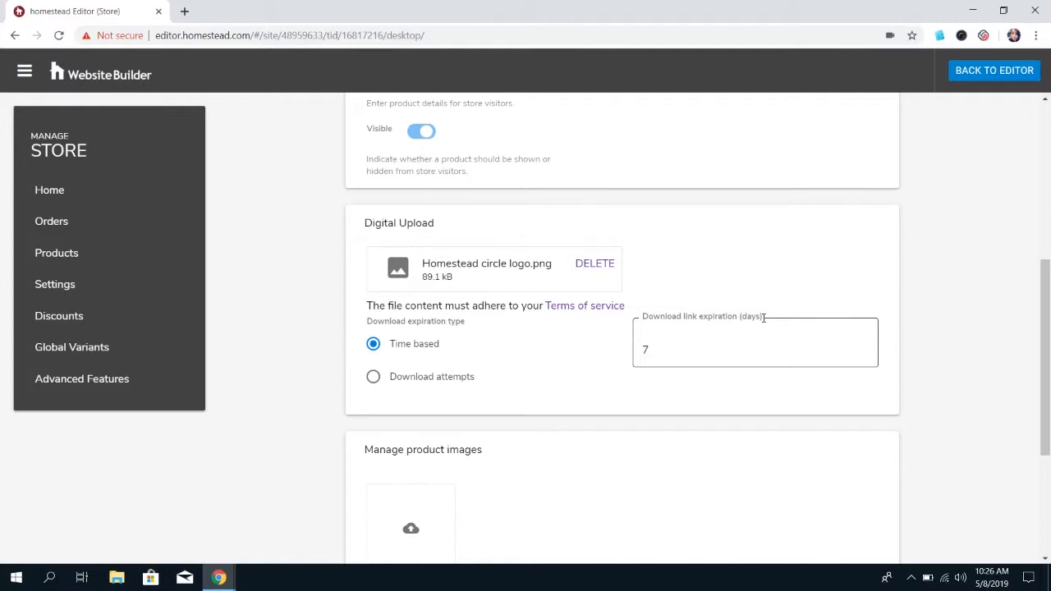
scroll(542, 371, "down", 1)
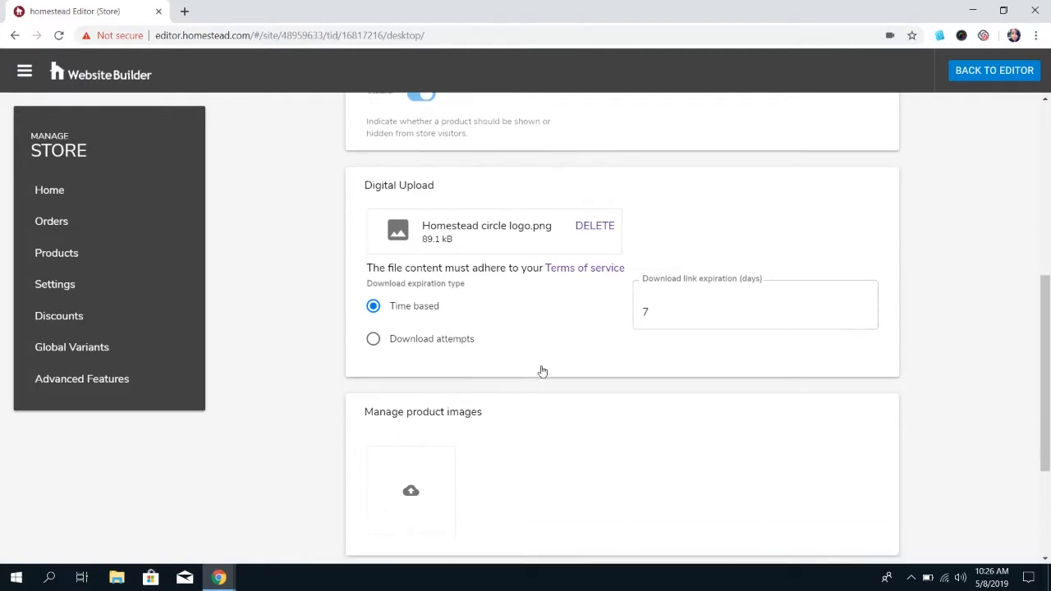
left_click(373, 327)
Add the open book pages picture from the free image library as the product image
scroll(434, 336, "down", 2)
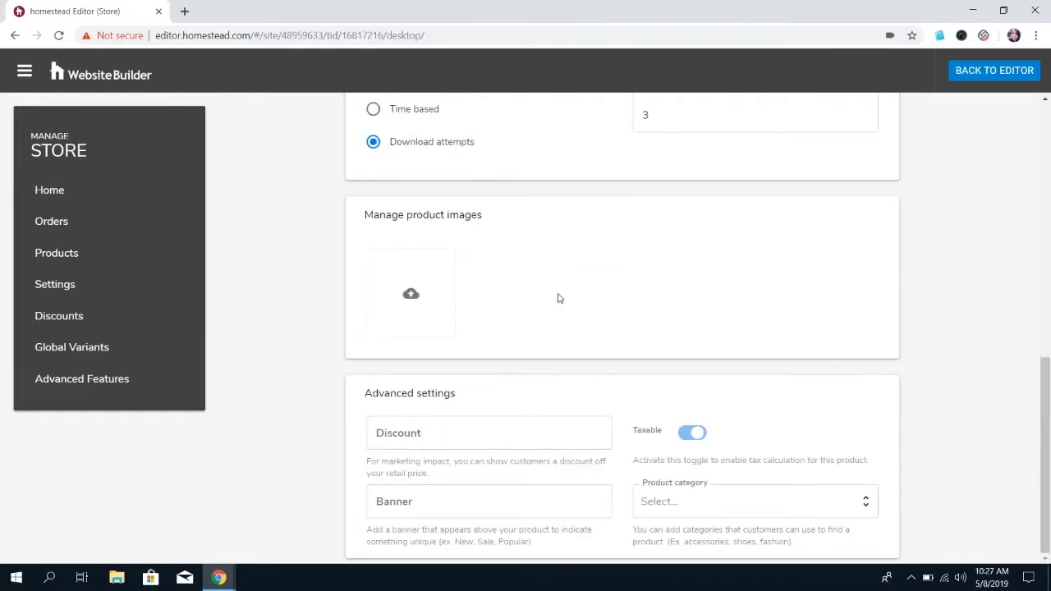
left_click(430, 287)
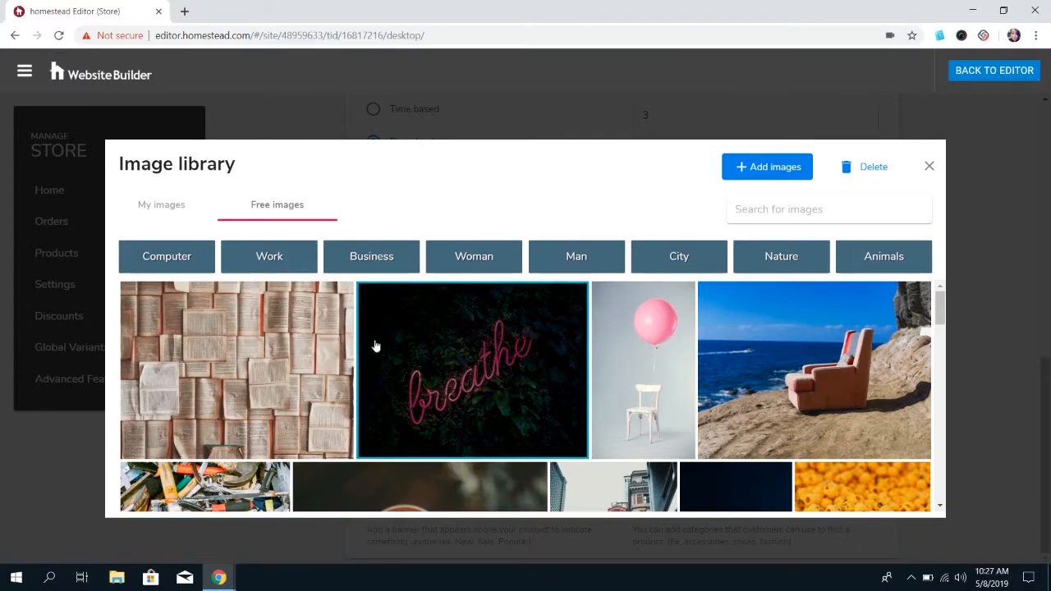
left_click(313, 362)
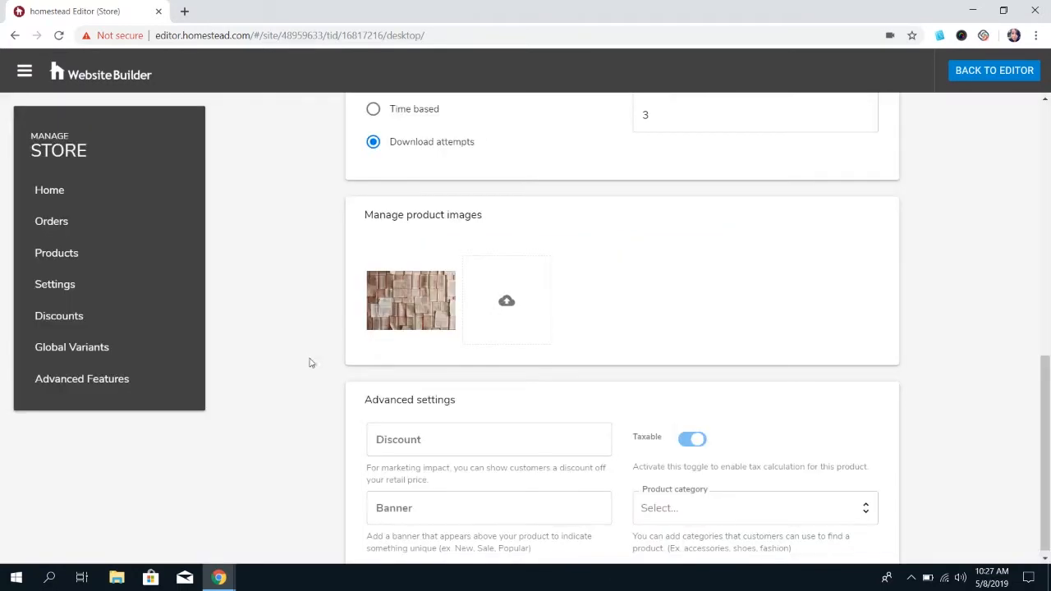
Assign the product to the Digital Download category and save and publish it
left_click(479, 430)
left_click(453, 500)
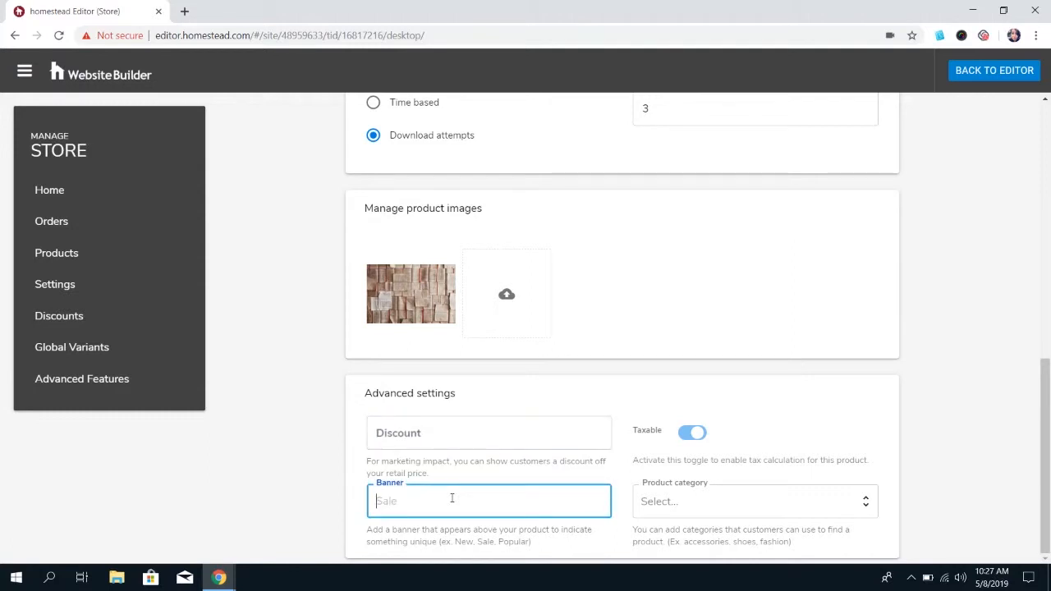
left_click(692, 504)
left_click(693, 496)
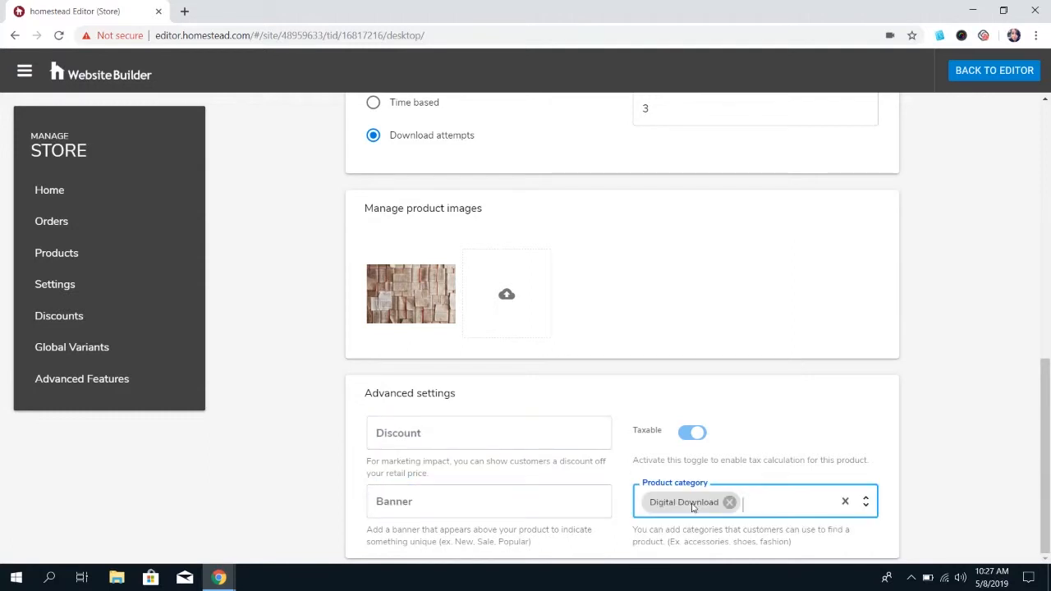
scroll(978, 521, "up", 7)
scroll(976, 521, "up", 1)
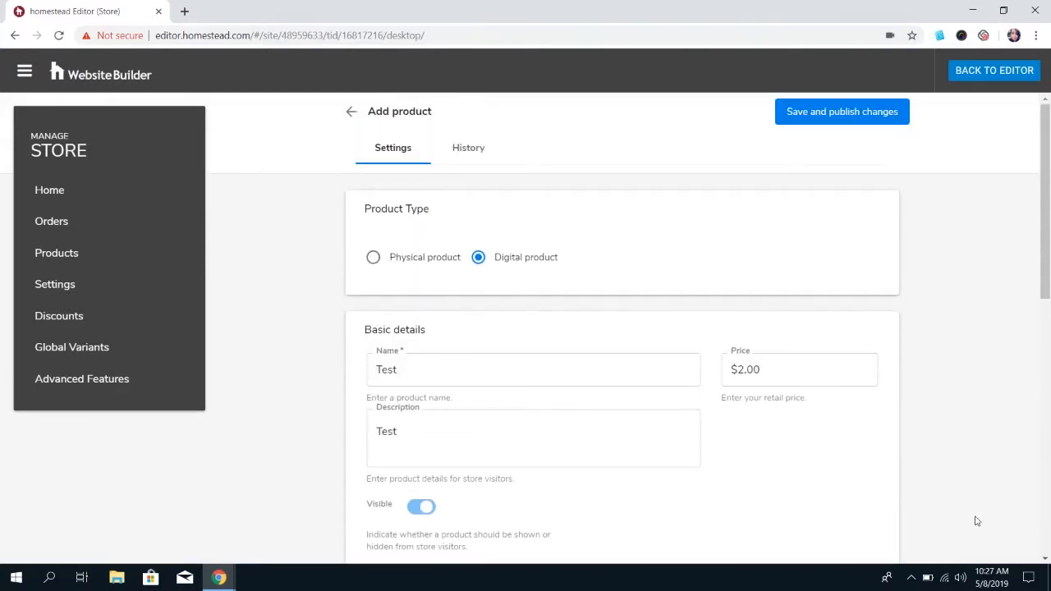
left_click(846, 113)
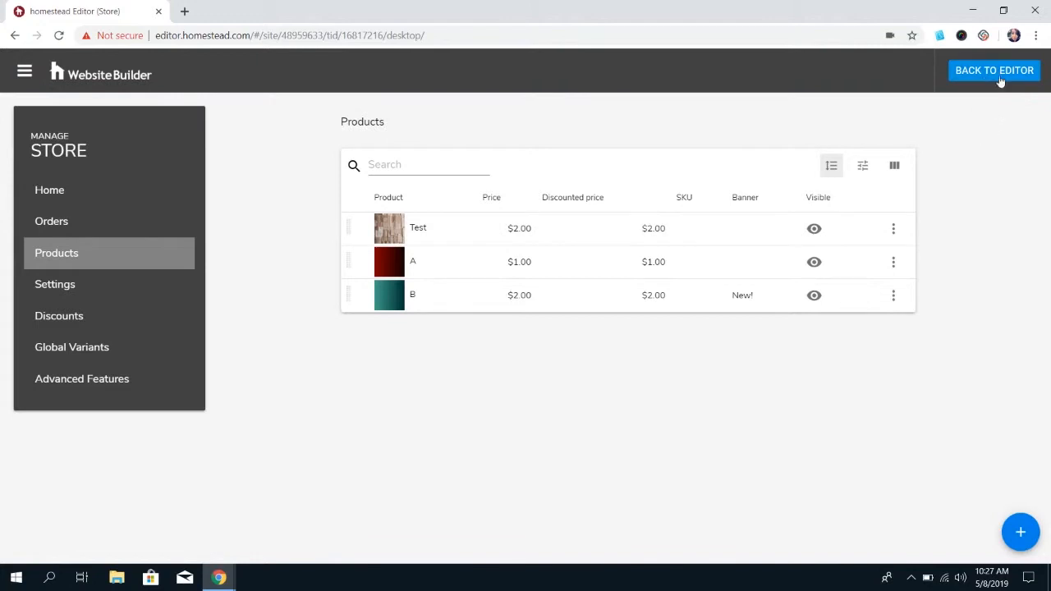
Return to the site editor and preview the store's product page for Test
left_click(1000, 74)
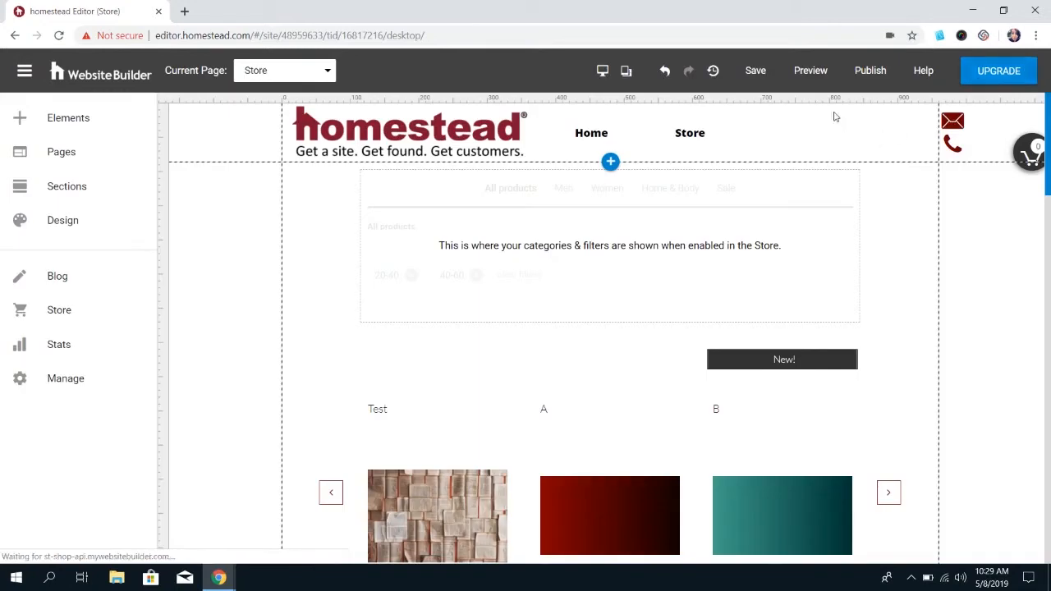
left_click(810, 72)
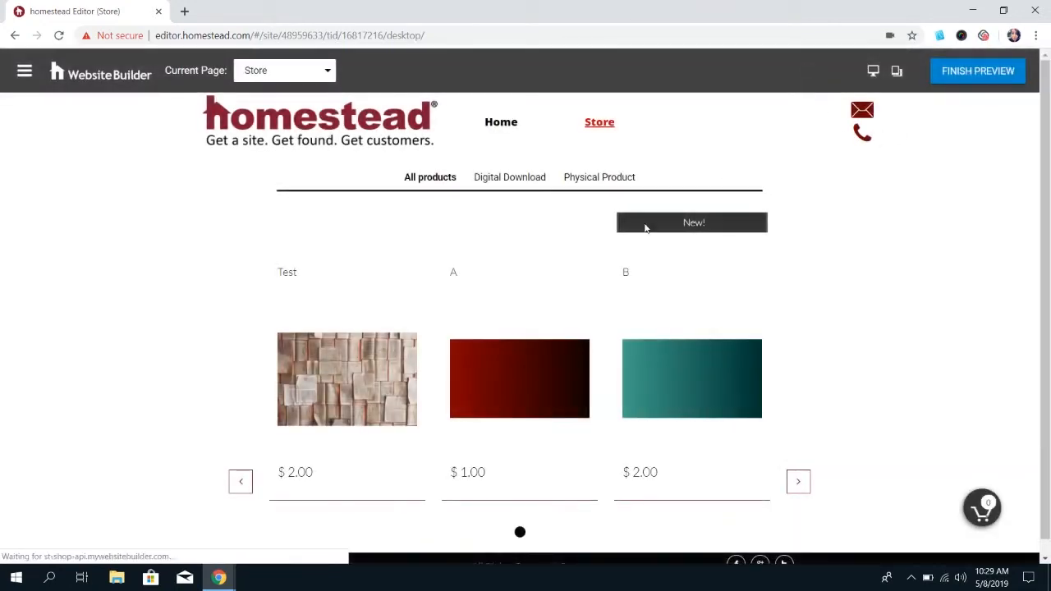
left_click(341, 376)
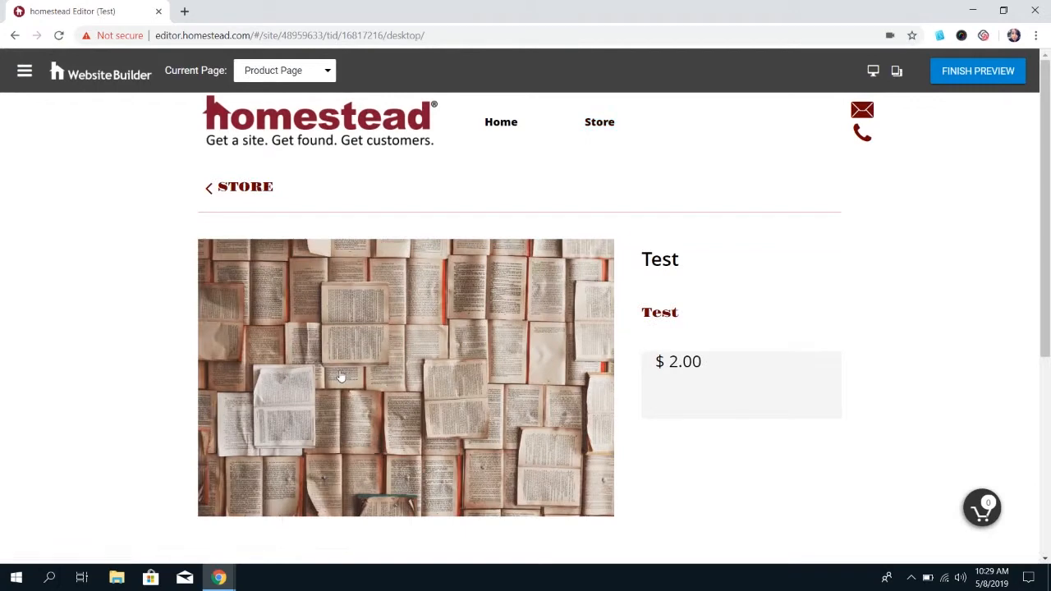
Add the Test product to the cart and take it through the checkout's customer details to the billing stage
scroll(703, 399, "down", 2)
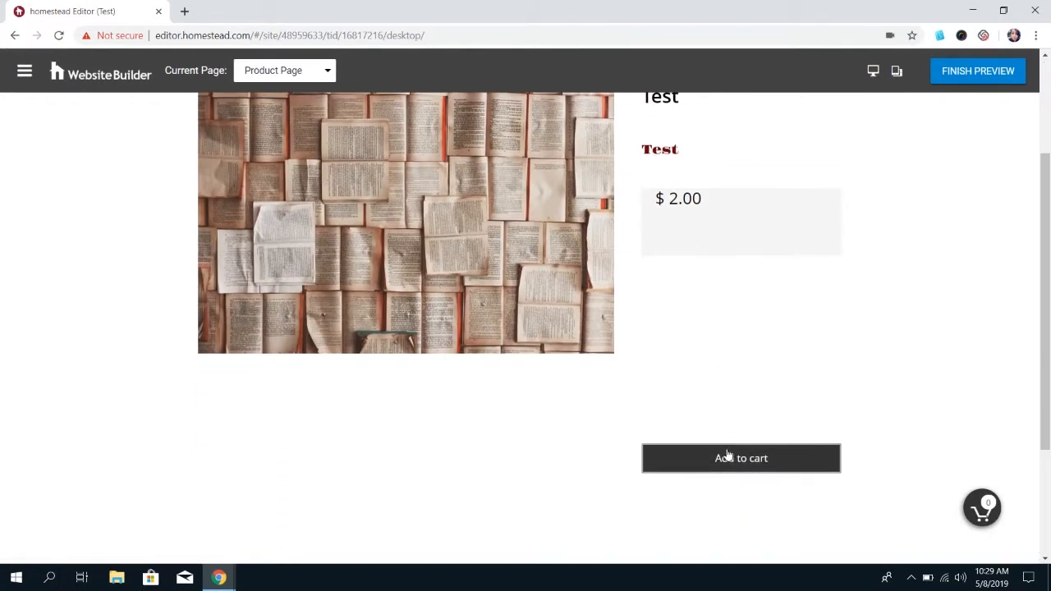
left_click(727, 457)
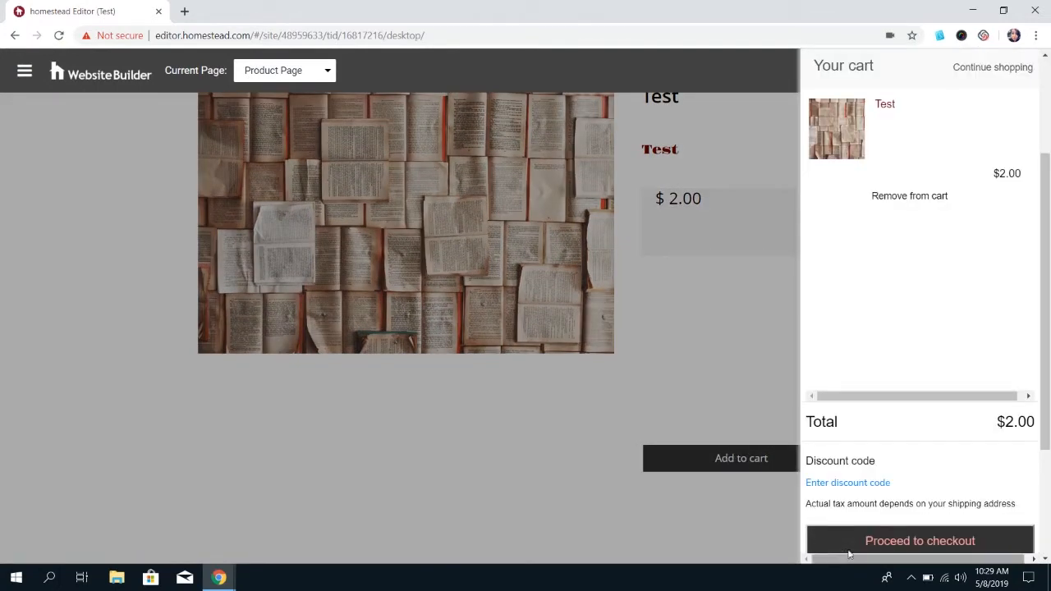
left_click(857, 544)
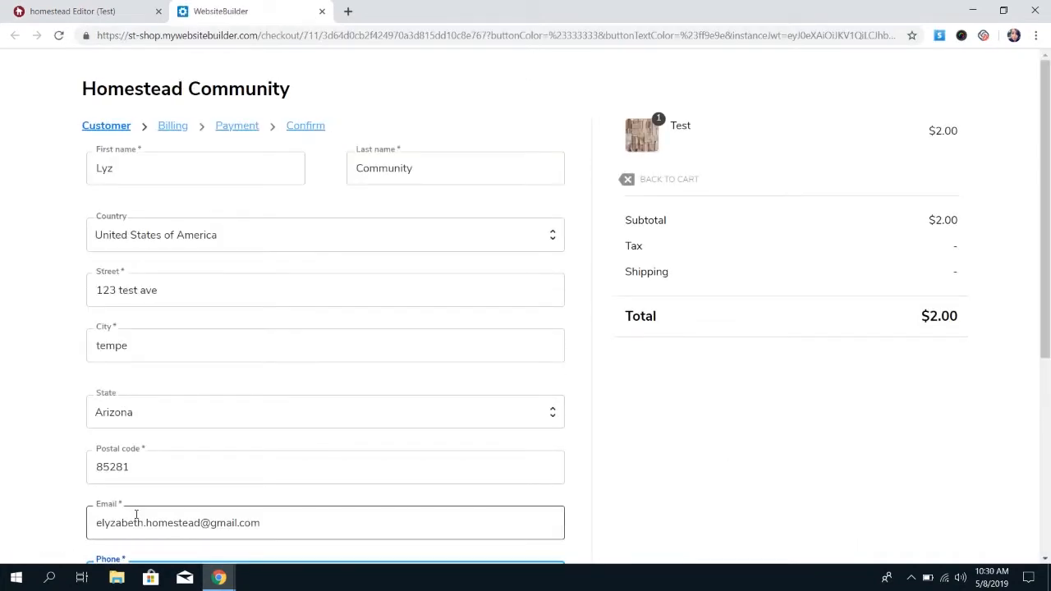
scroll(136, 515, "down", 2)
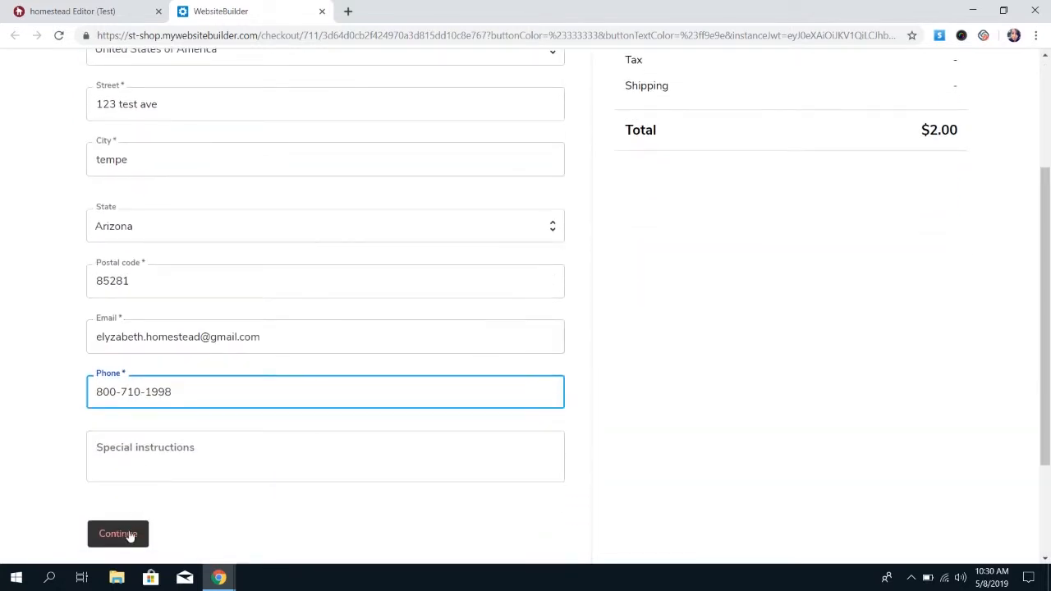
left_click(129, 536)
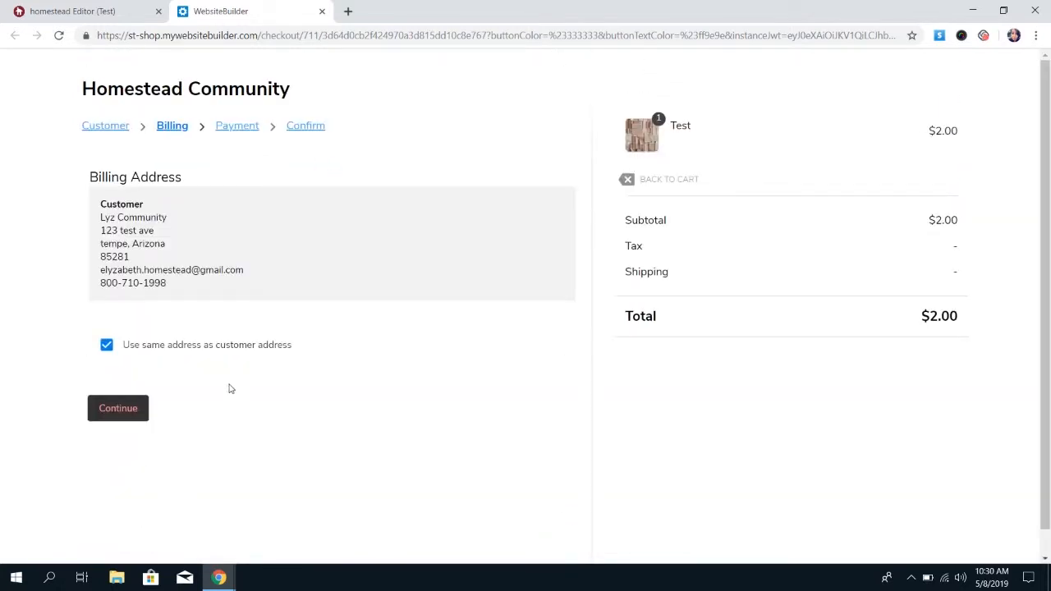
Keep the customer address for billing, choose the Test payment method, agree to the terms and conditions, and place the order
left_click(137, 408)
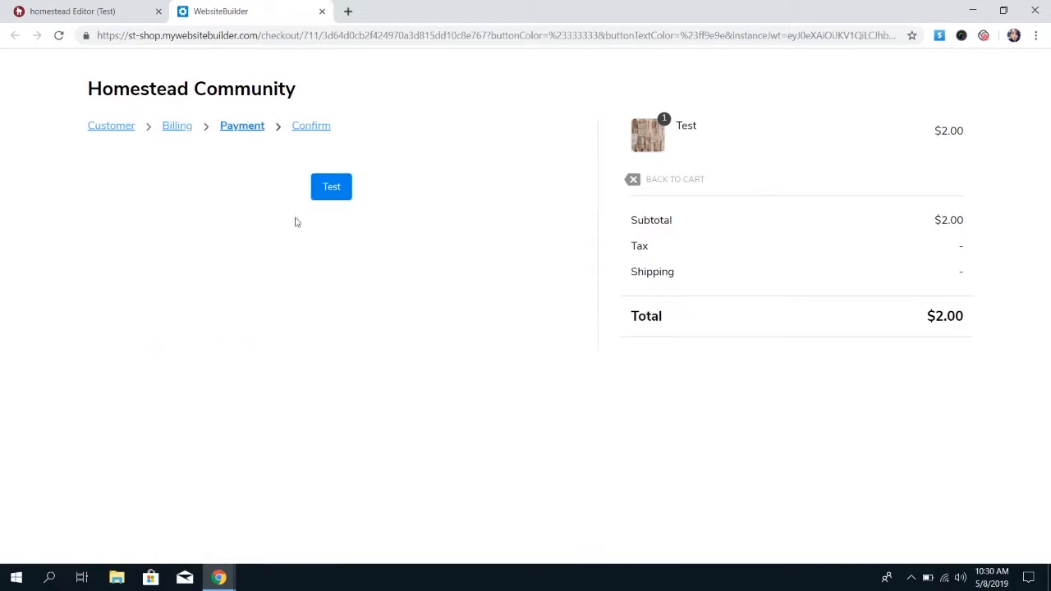
left_click(331, 188)
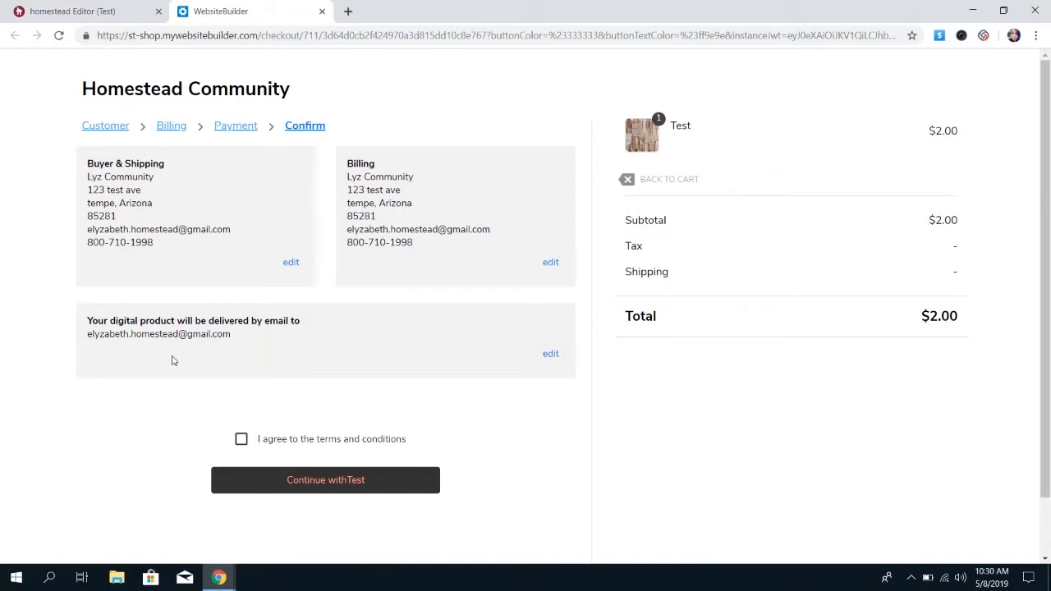
left_click(241, 439)
left_click(305, 482)
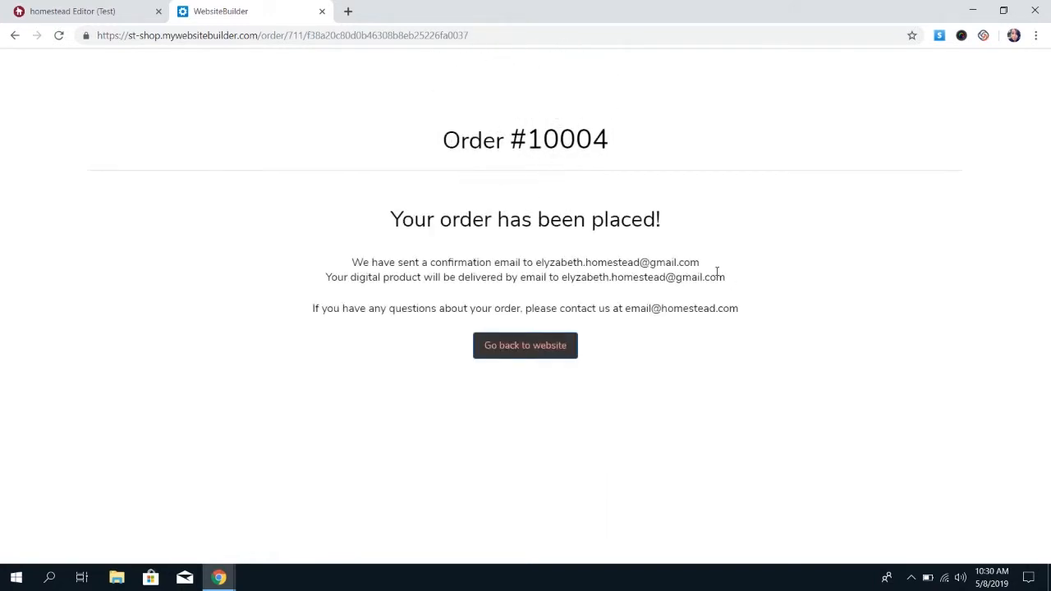
left_click_drag(719, 272, 562, 277)
left_click(563, 276)
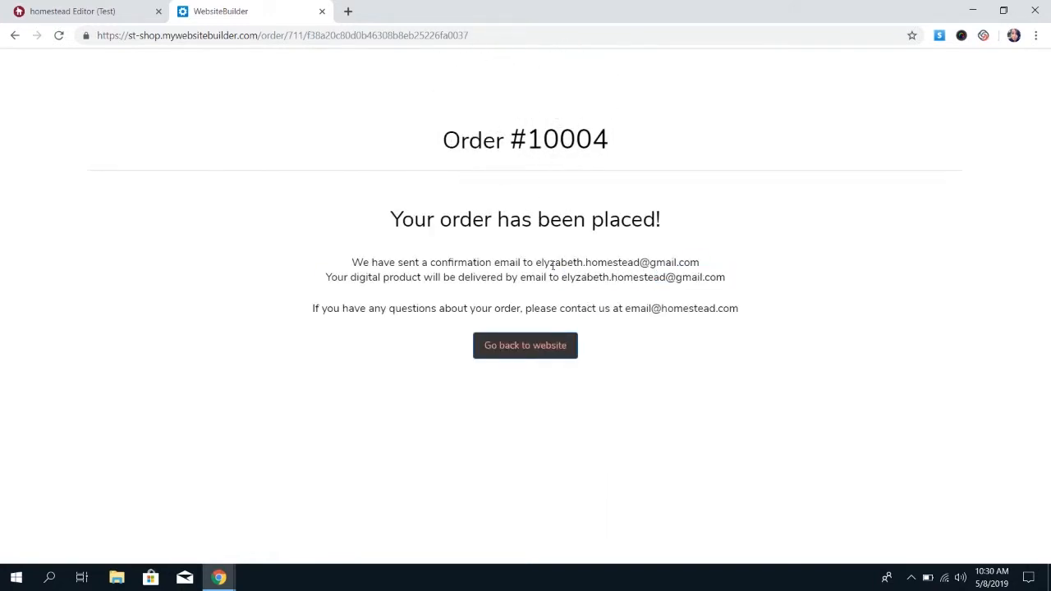
Switch to Gmail and review the order confirmation email from Homestead Community through to its end
left_click(346, 12)
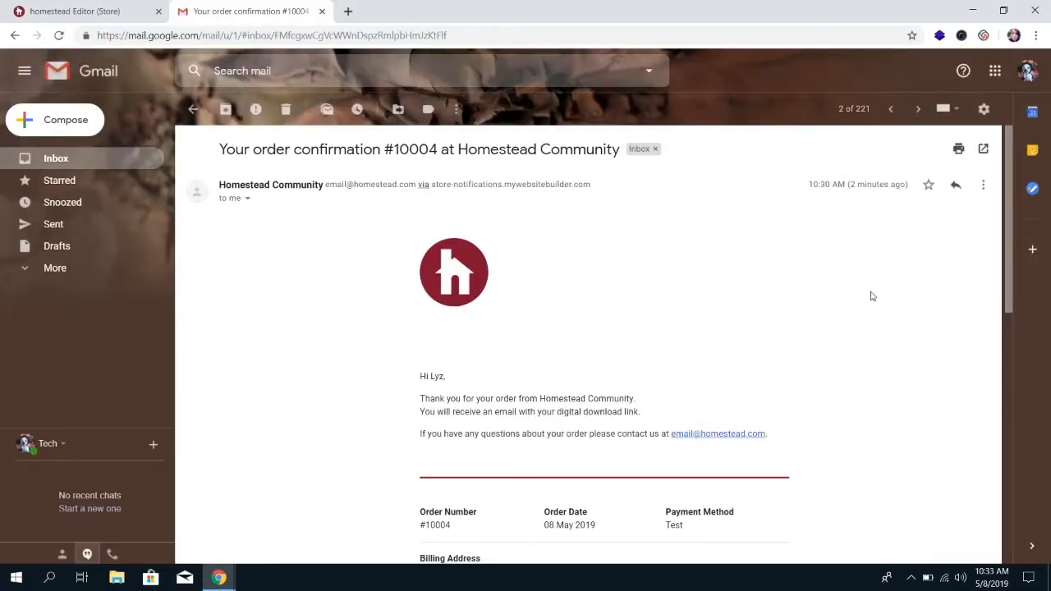
scroll(873, 295, "down", 2)
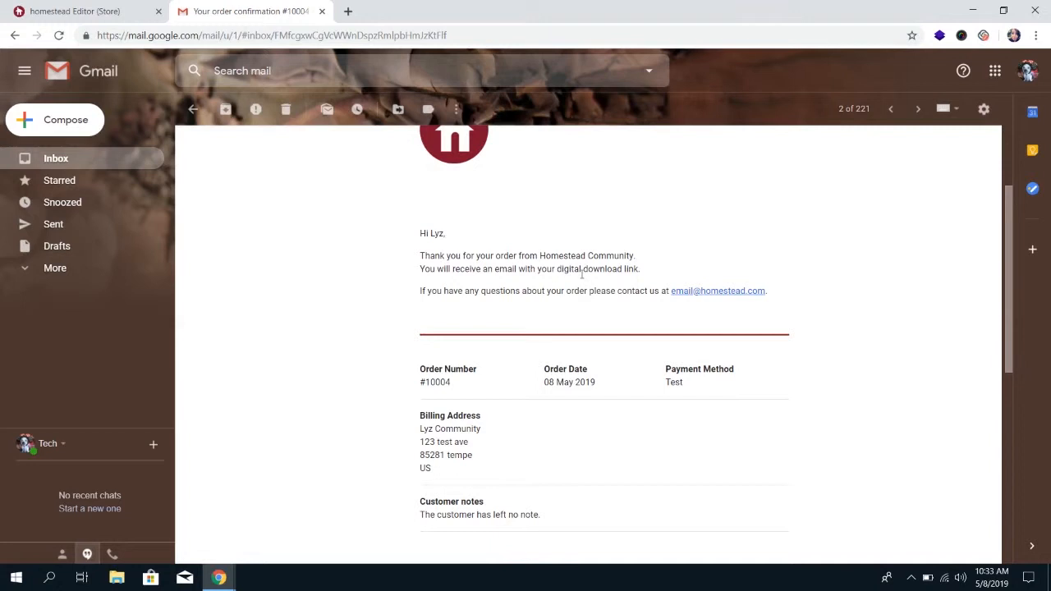
scroll(610, 324, "down", 2)
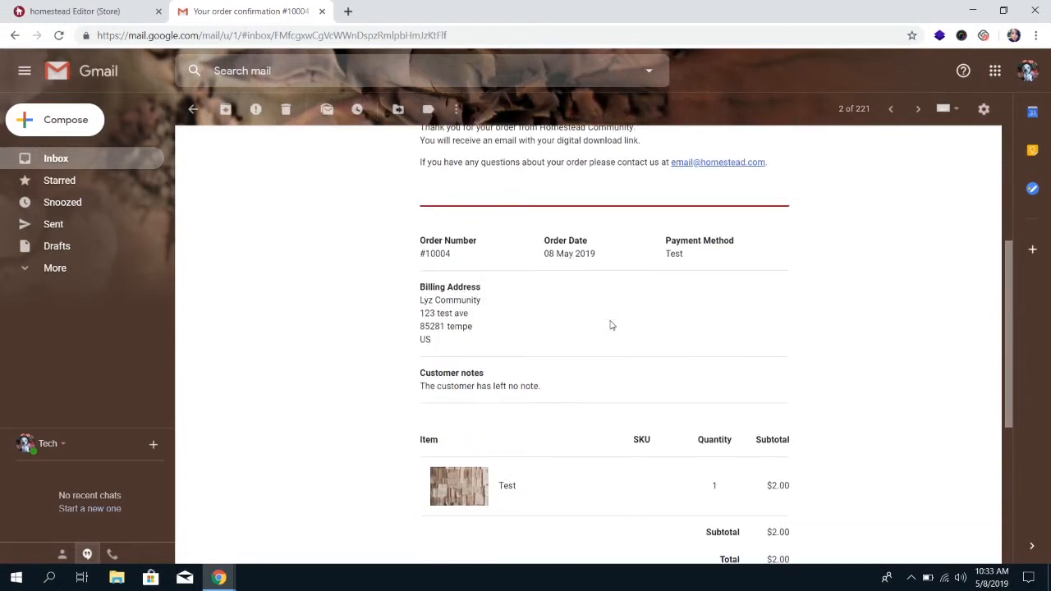
scroll(643, 437, "down", 4)
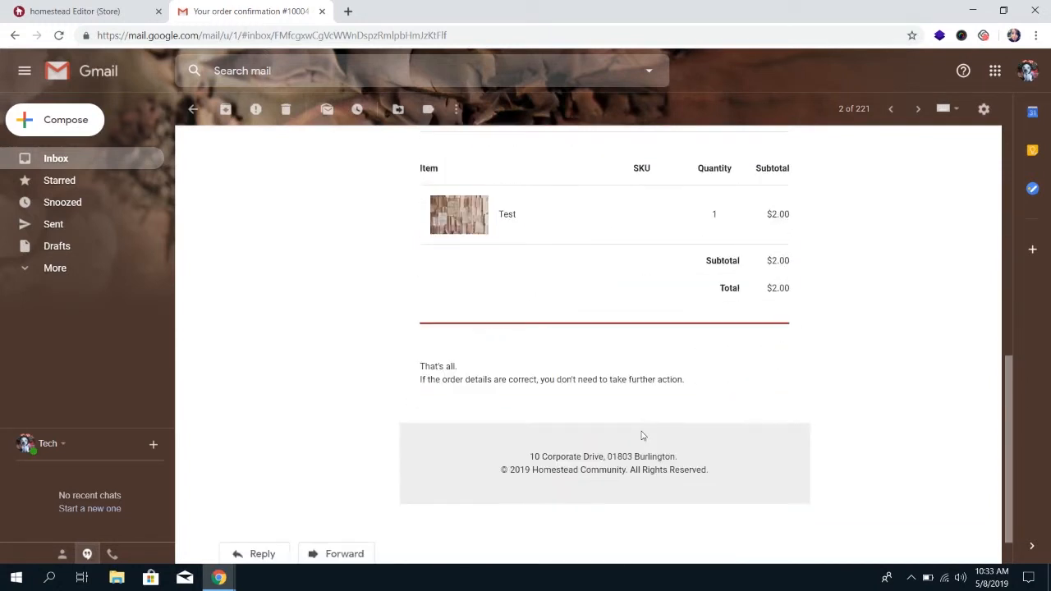
Open the newer email about the processed digital order and download the Test product's file through its link
left_click(887, 109)
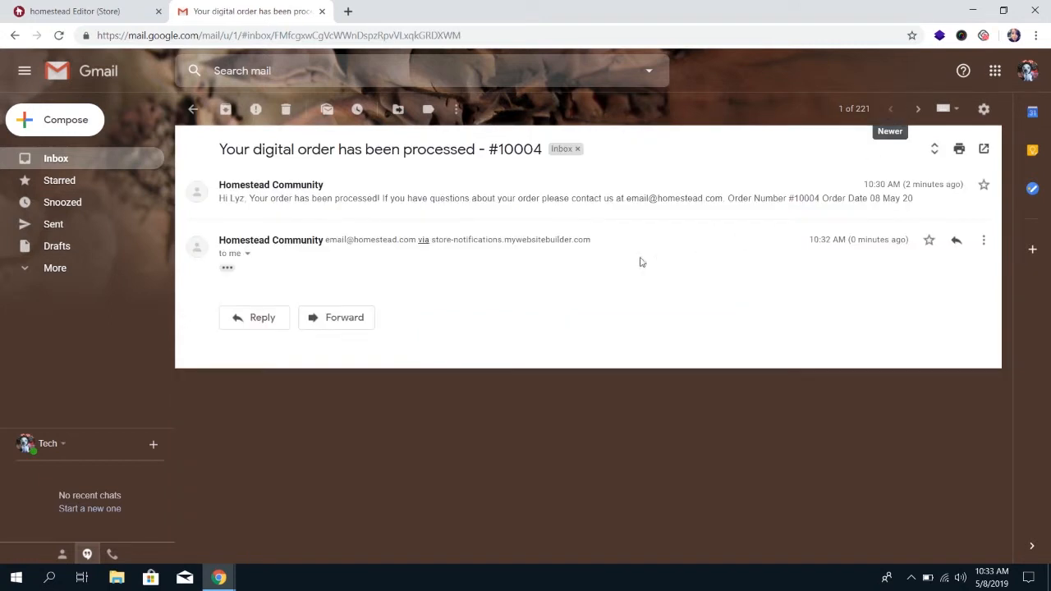
left_click(746, 194)
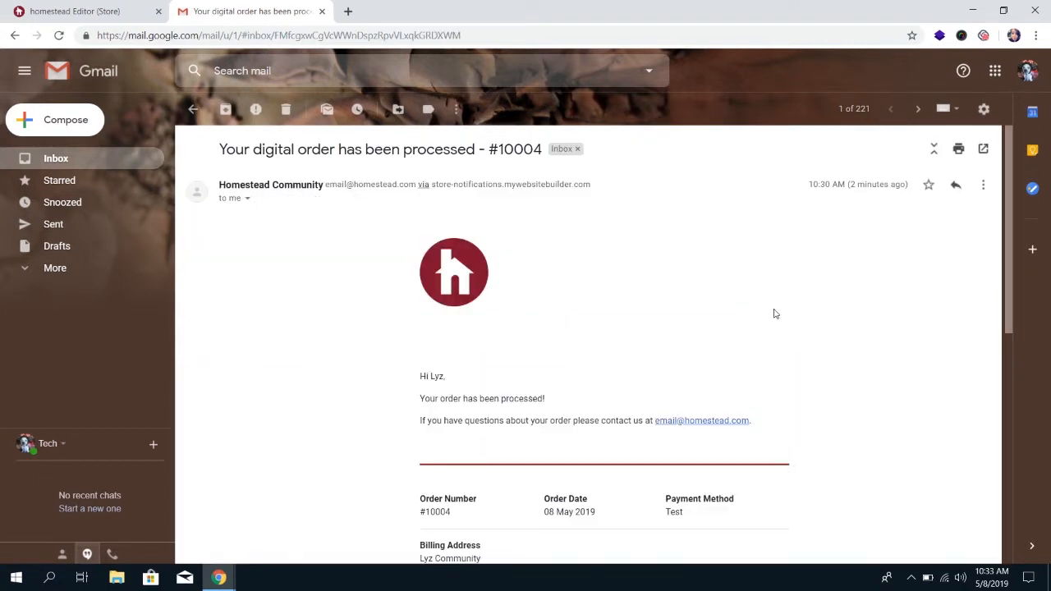
scroll(551, 402, "down", 3)
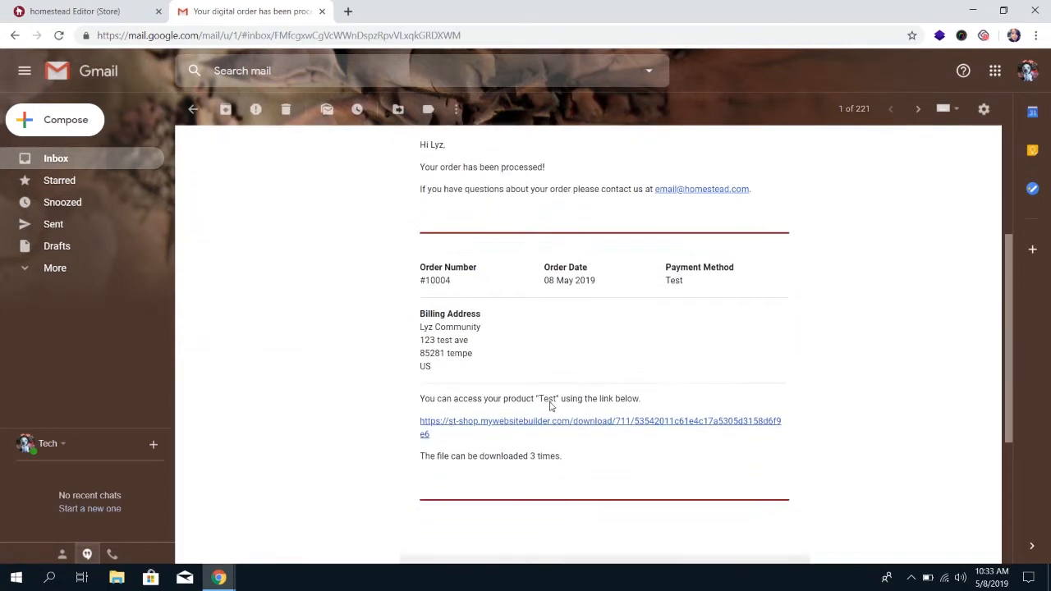
left_click(556, 419)
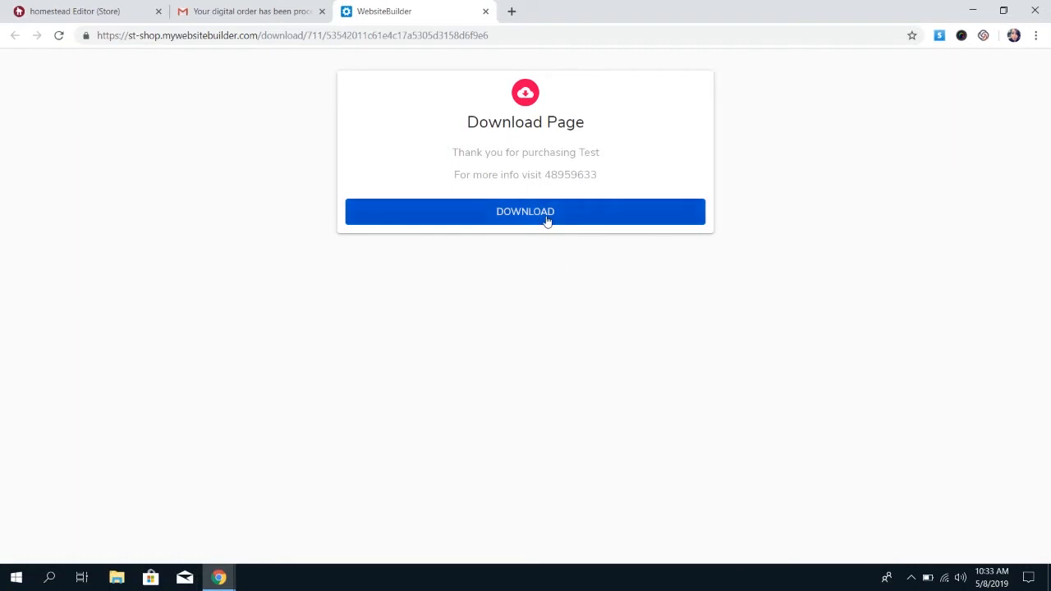
left_click(548, 221)
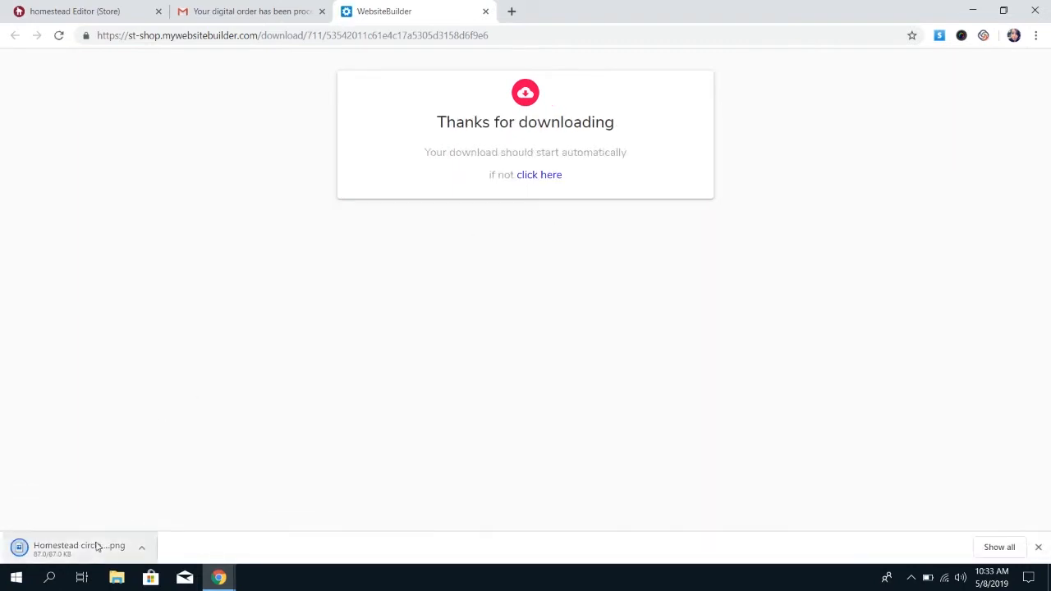
View the downloaded Homestead circle logo.png, and close the image and the download page
left_click(96, 547)
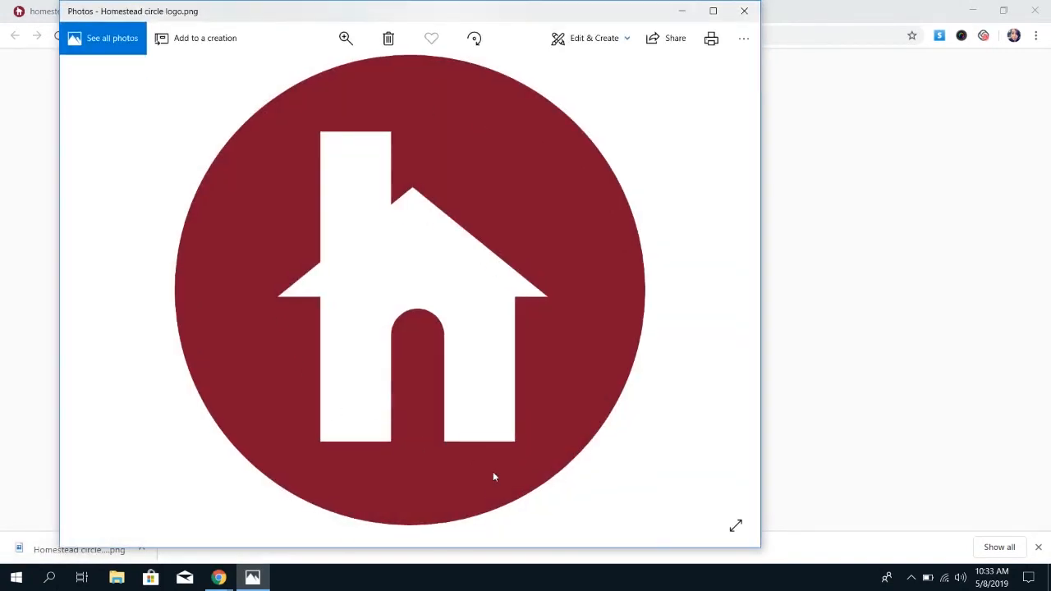
left_click(744, 10)
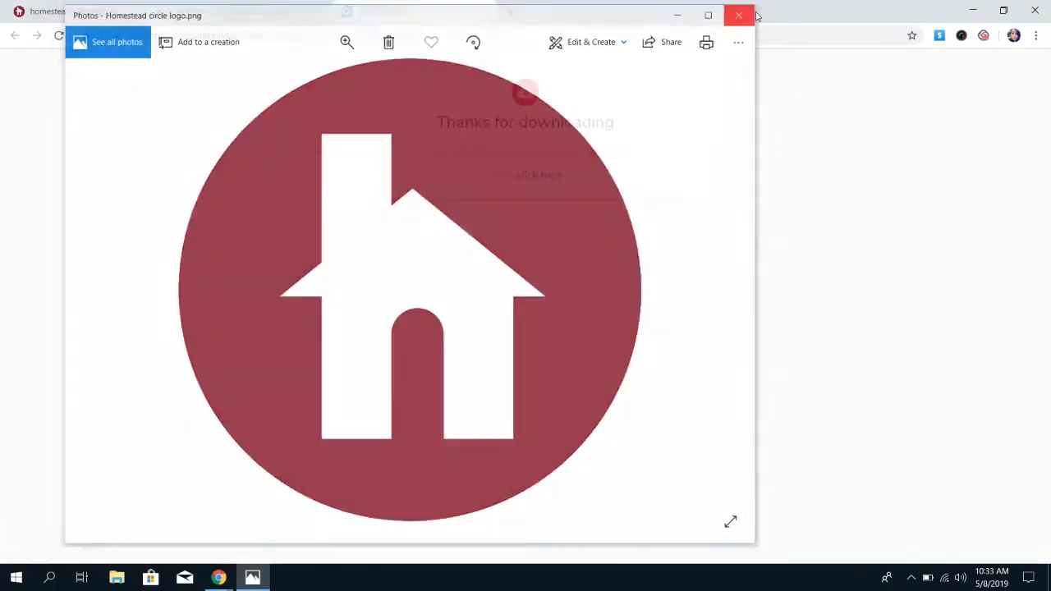
left_click(485, 11)
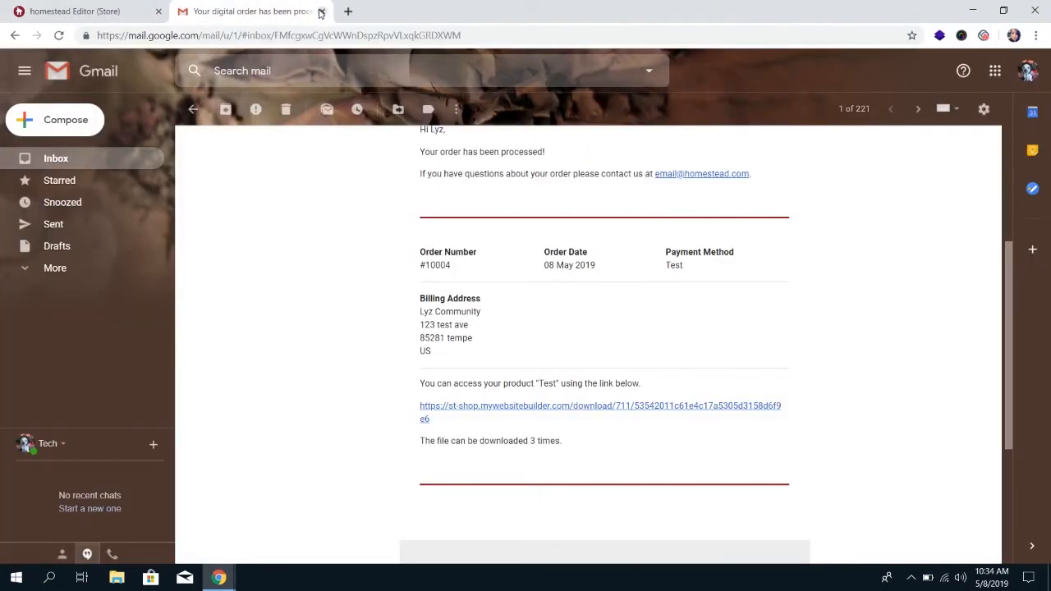
Close the mailbox, leave the order's edit page and go to the store manager's Home page
left_click(321, 12)
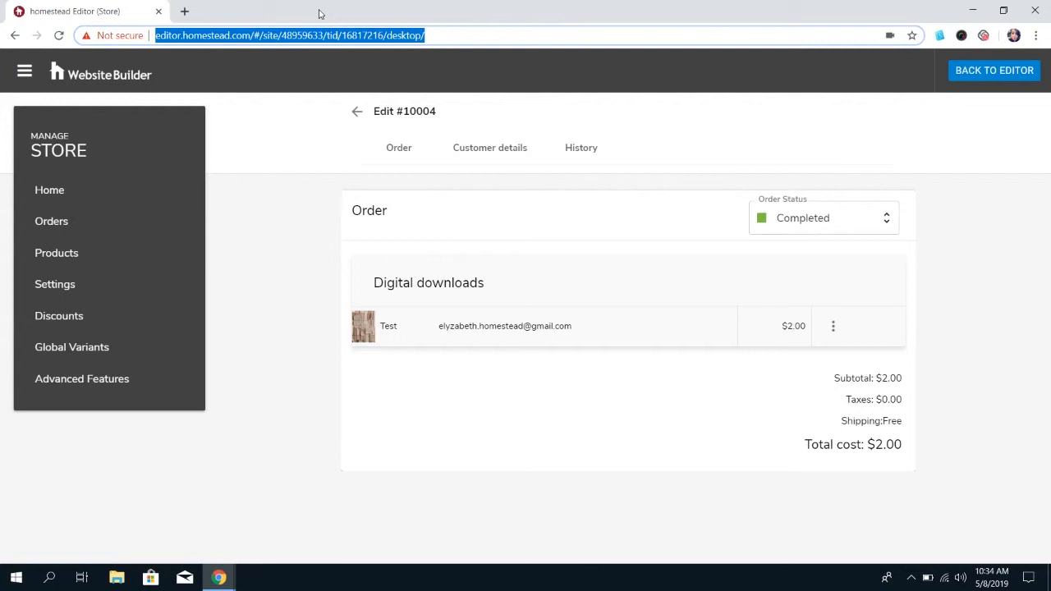
left_click(358, 111)
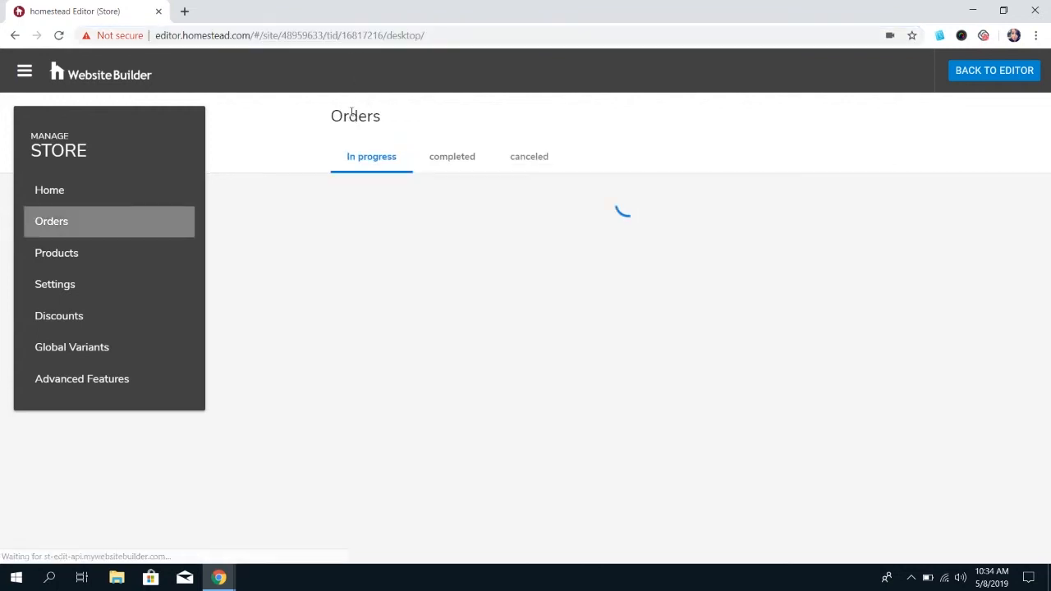
left_click(119, 196)
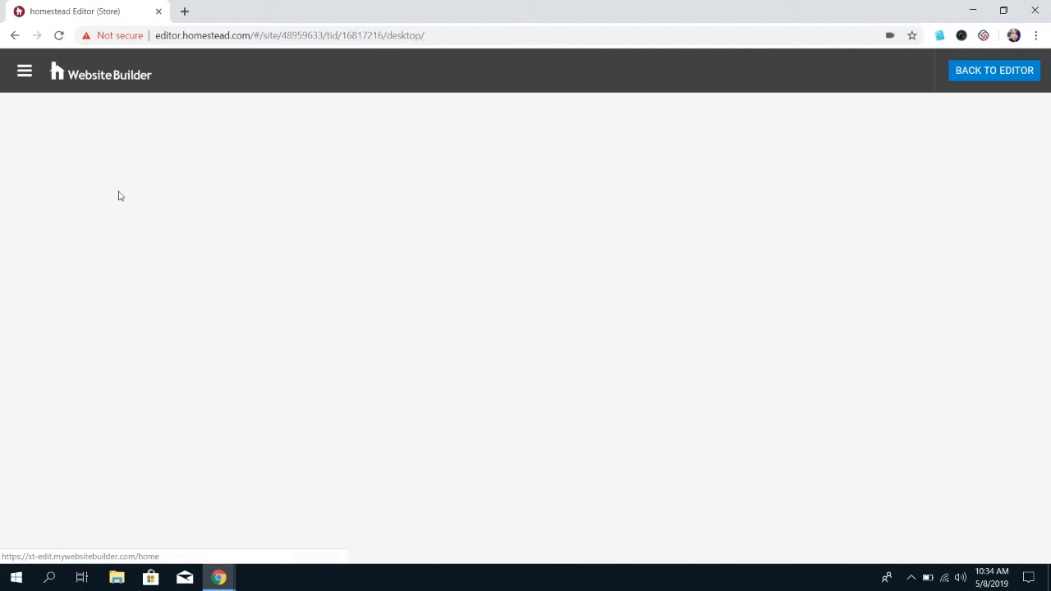